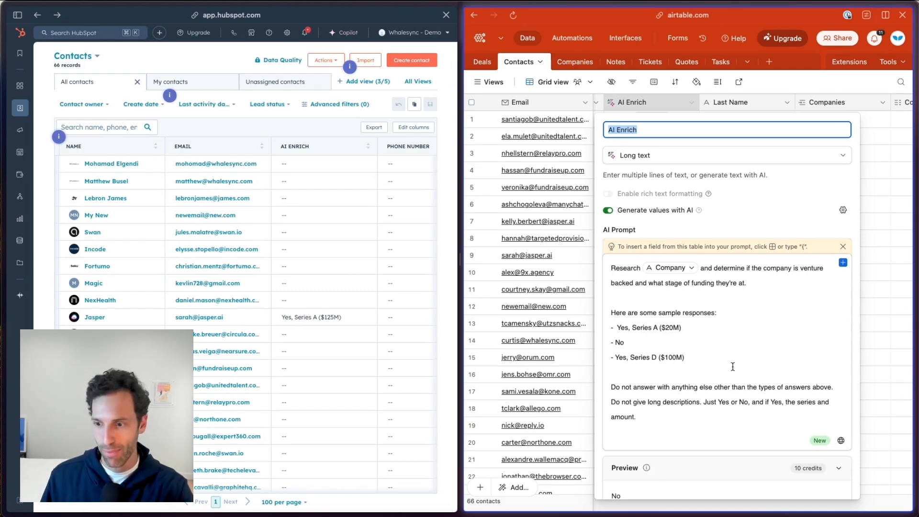
Check the internet access option of the AI Enrich prompt and generate the AI Enrich value for the contact in row 22
{"action": "left_click", "coordinate": [841, 441]}
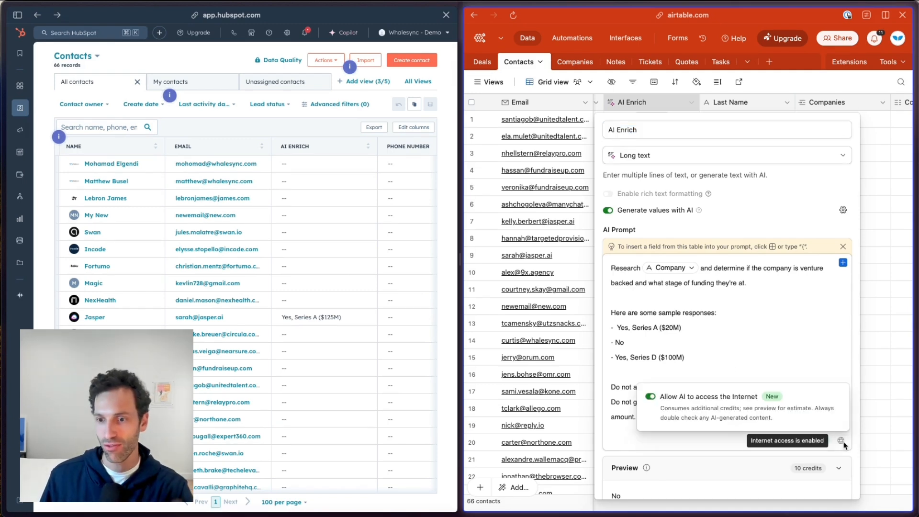
{"action": "left_click", "coordinate": [885, 139]}
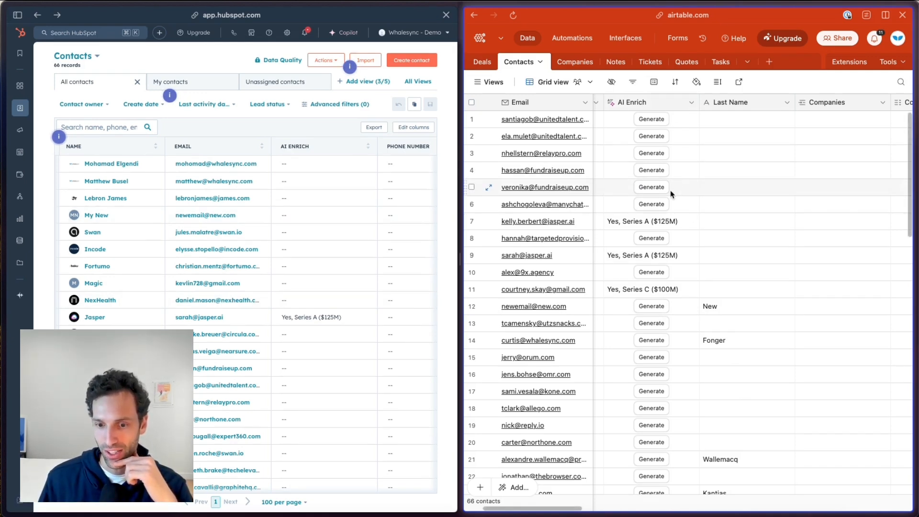
{"action": "scroll", "coordinate": [670, 201], "scroll_direction": "down", "scroll_amount": 2}
{"action": "left_click", "coordinate": [658, 438]}
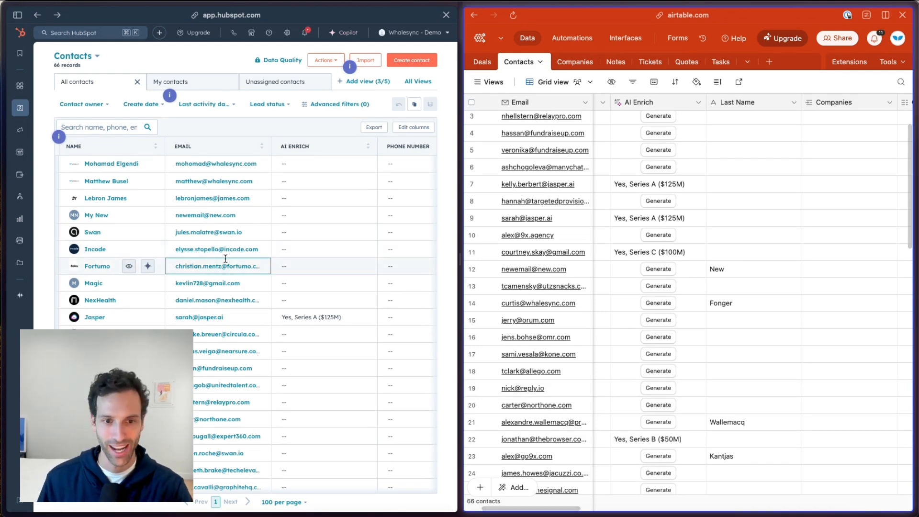
Switch to HubSpot, reload the contacts list and search it for "browser"
{"action": "left_click", "coordinate": [170, 70]}
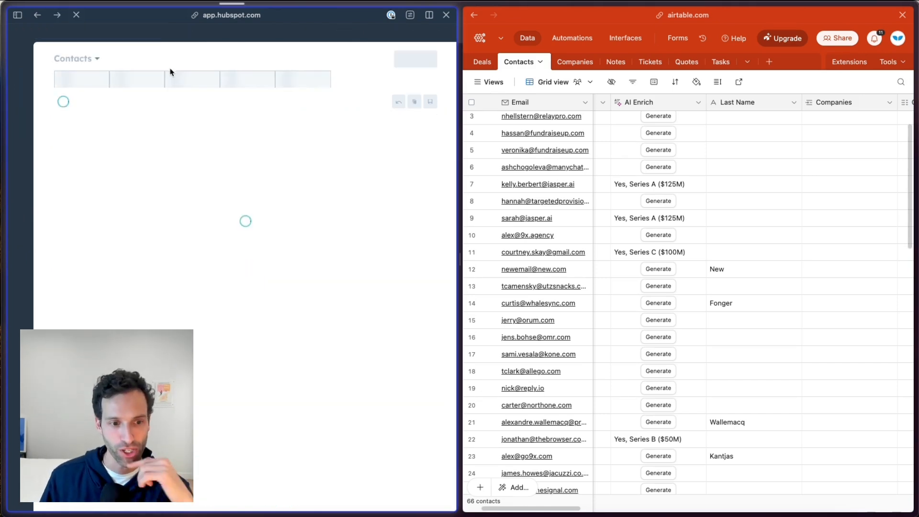
{"action": "left_click", "coordinate": [85, 127]}
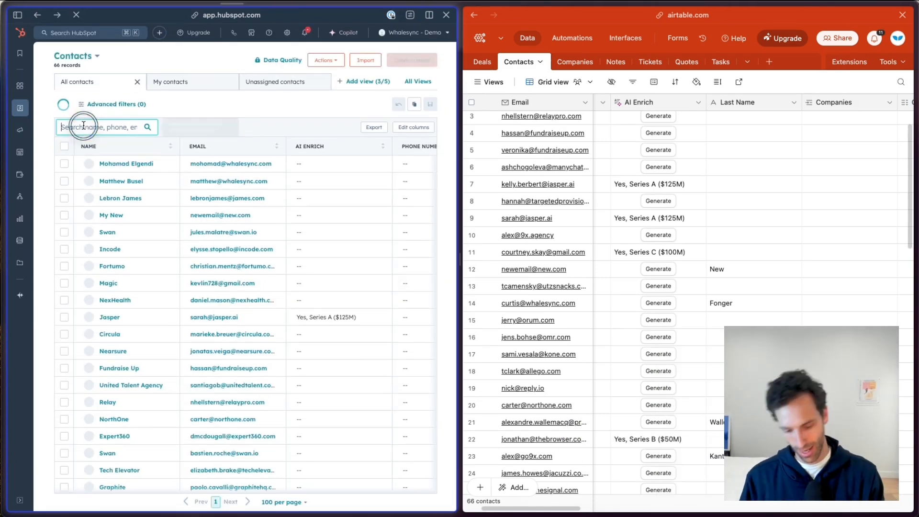
{"action": "type", "text": "browser"}
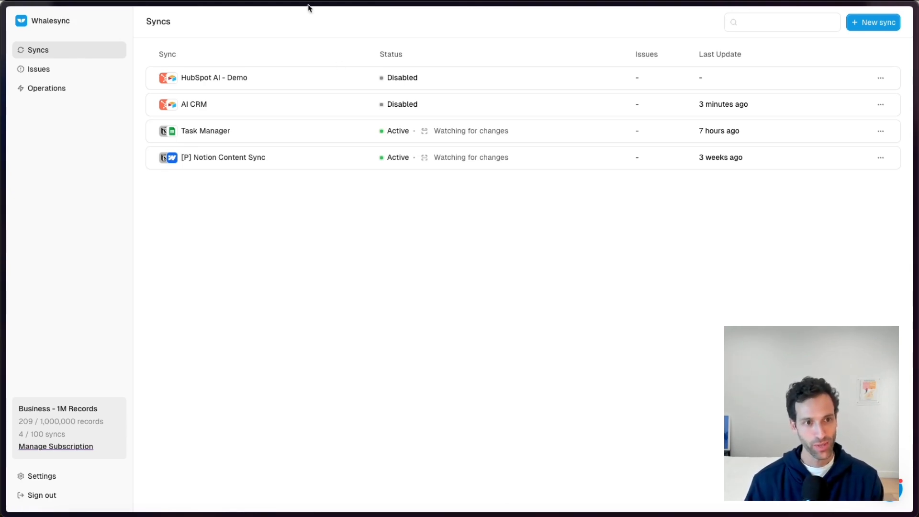
Open the HubSpot AI - Demo sync in Whalesync
{"action": "left_click", "coordinate": [246, 78]}
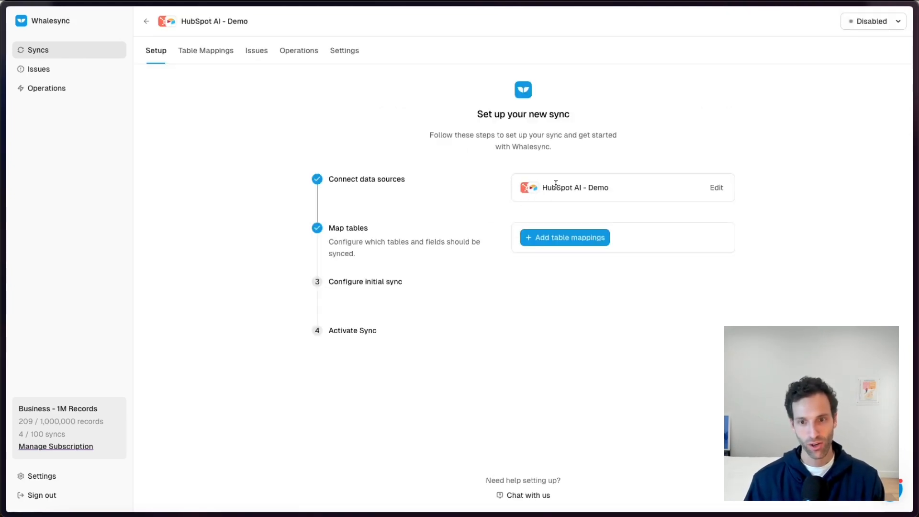
Map the HubSpot Contacts table to the Airtable Contacts table and automap the 18 fields that share the same name
{"action": "left_click", "coordinate": [581, 238]}
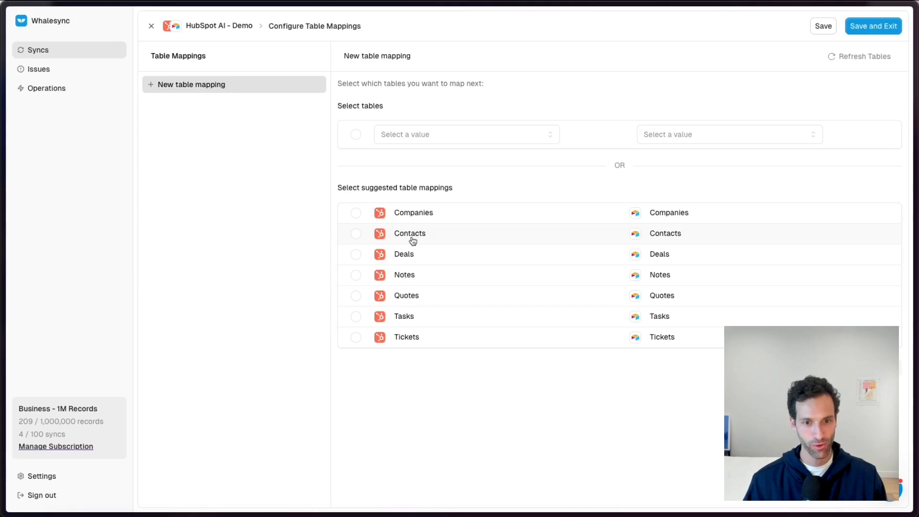
{"action": "left_click", "coordinate": [435, 239]}
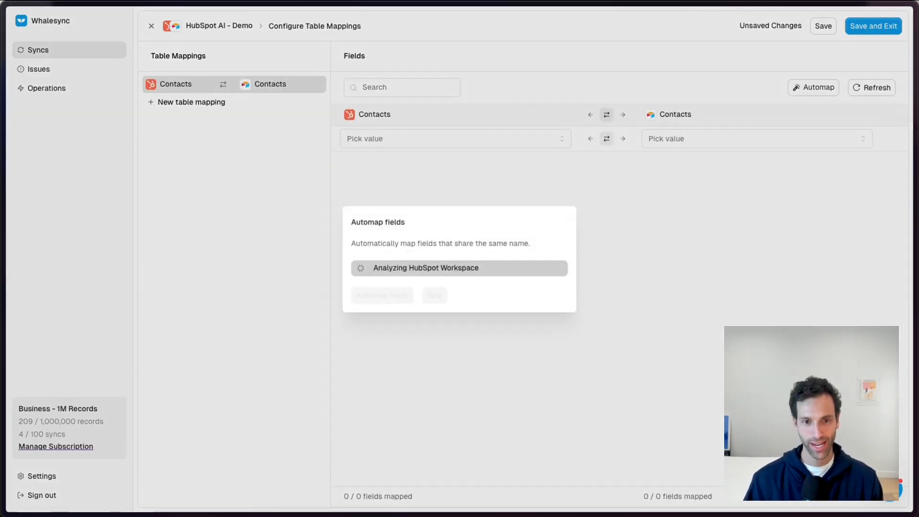
{"action": "mouse_move", "coordinate": [2, 314]}
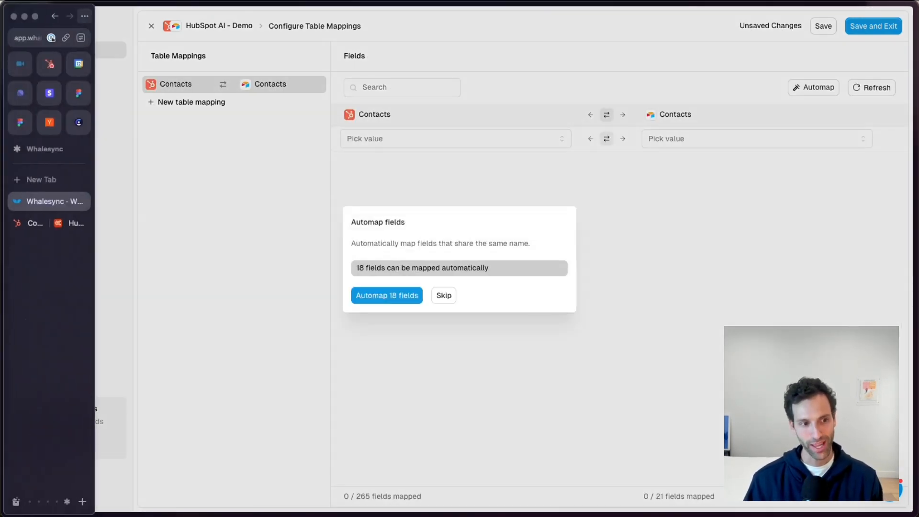
{"action": "left_click", "coordinate": [29, 227]}
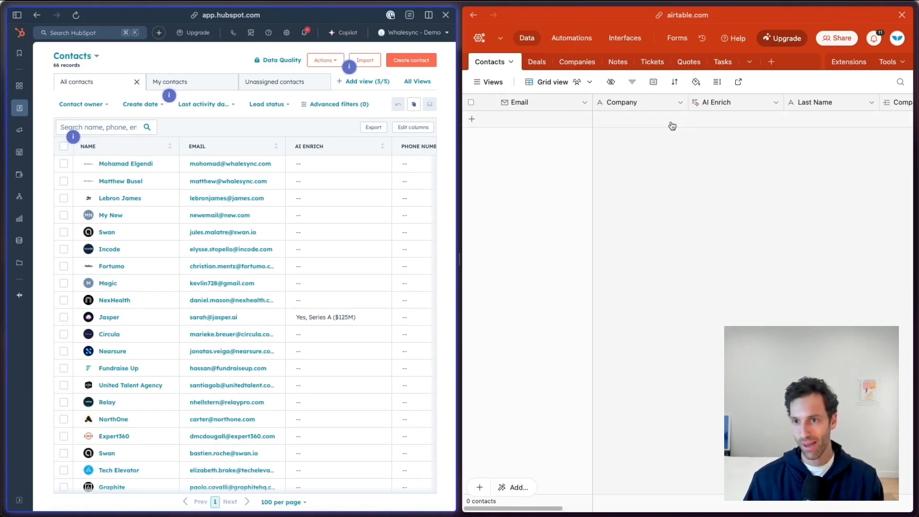
{"action": "mouse_move", "coordinate": [2, 192]}
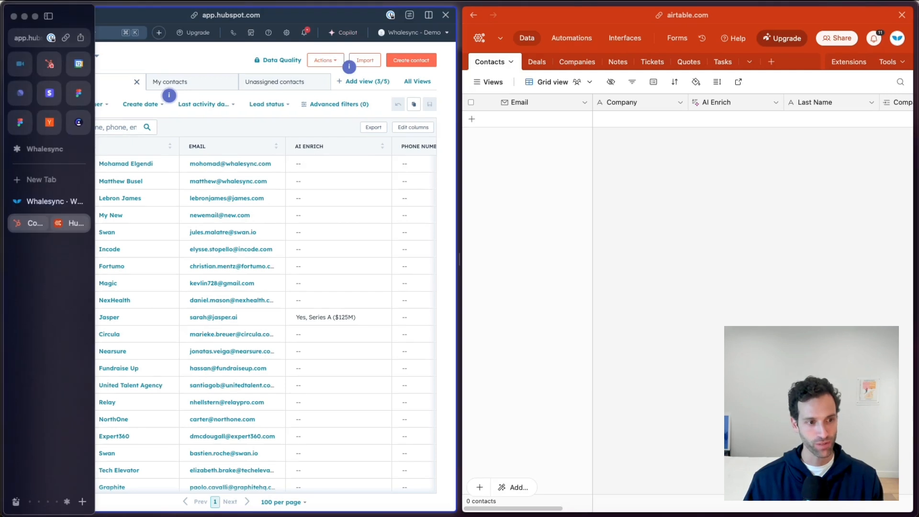
{"action": "left_click", "coordinate": [48, 200]}
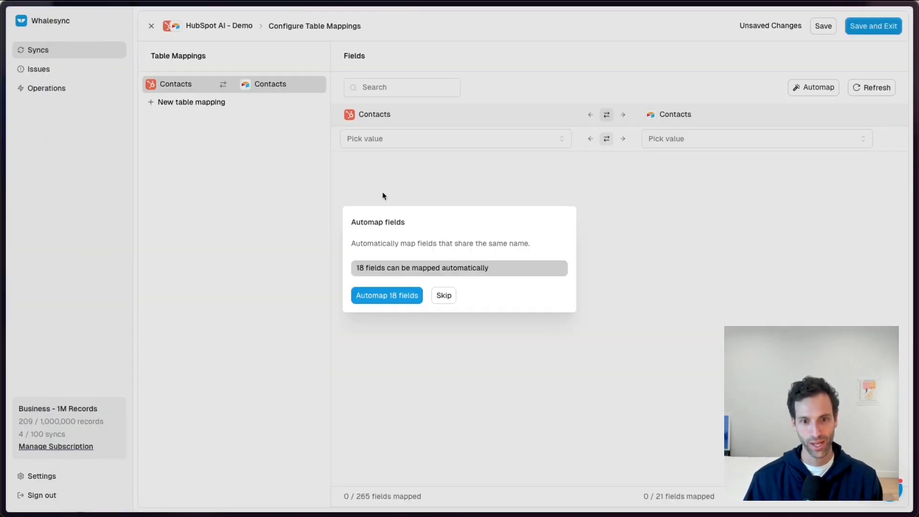
{"action": "left_click", "coordinate": [382, 295]}
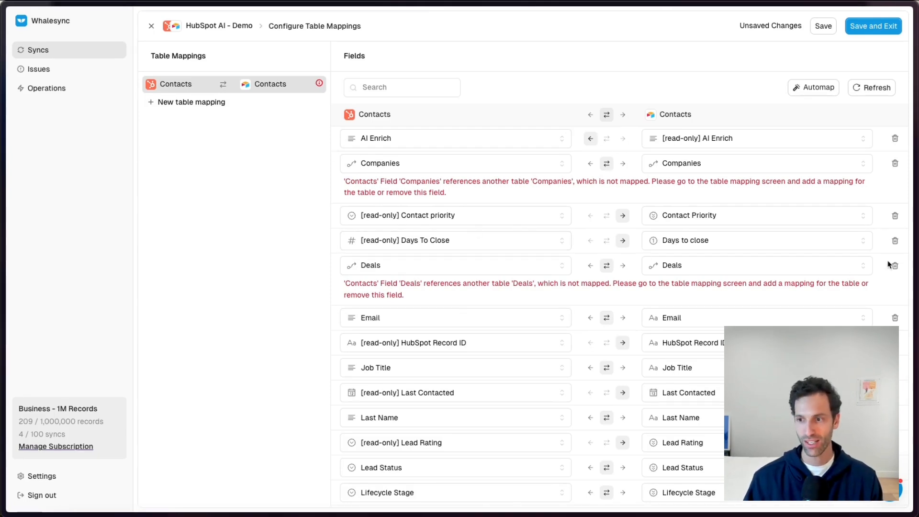
Remove the Deals, Companies, Days To Close, Notes, Likelihood to close, Phone Number, Tasks and Tickets field mappings from Contacts
{"action": "left_click", "coordinate": [893, 265]}
{"action": "left_click", "coordinate": [893, 164]}
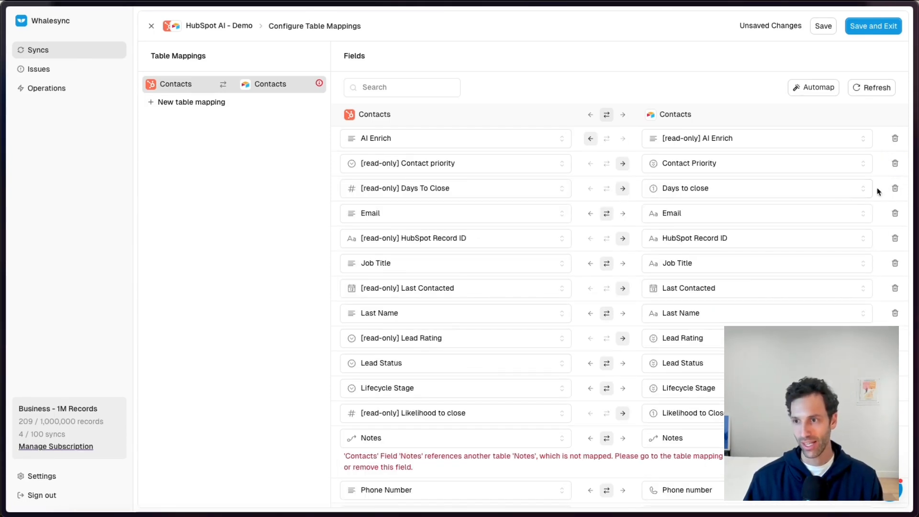
{"action": "left_click", "coordinate": [895, 188]}
{"action": "left_click", "coordinate": [894, 412]}
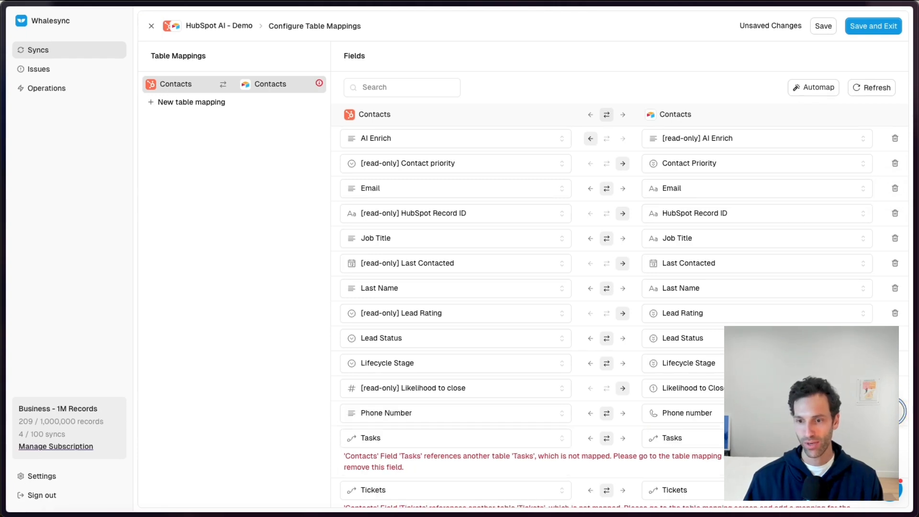
{"action": "left_click", "coordinate": [894, 388]}
{"action": "left_click", "coordinate": [894, 387]}
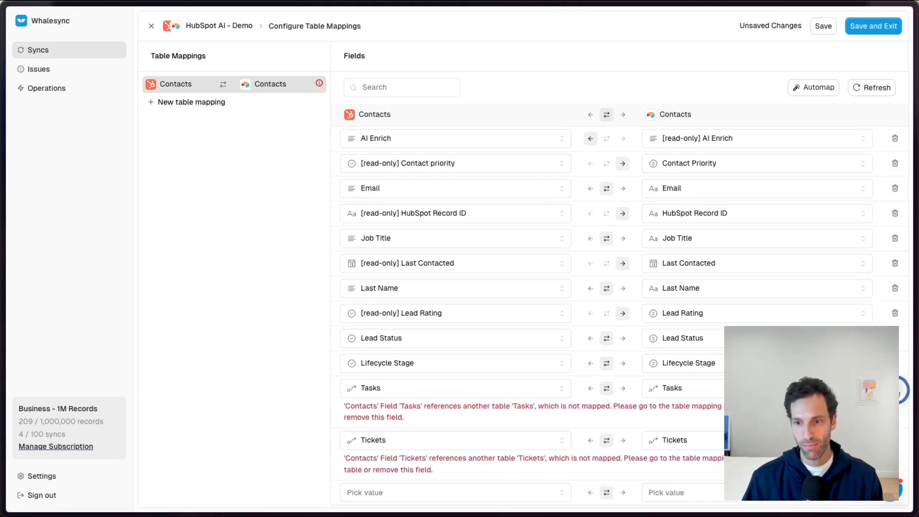
{"action": "left_click", "coordinate": [894, 387]}
{"action": "left_click", "coordinate": [894, 388]}
Remove the Lifecycle Stage, Lead Status, Lead Rating, Last Name, Last Contacted and Contact Priority mappings, and search the HubSpot fields for "company"
{"action": "left_click", "coordinate": [894, 363]}
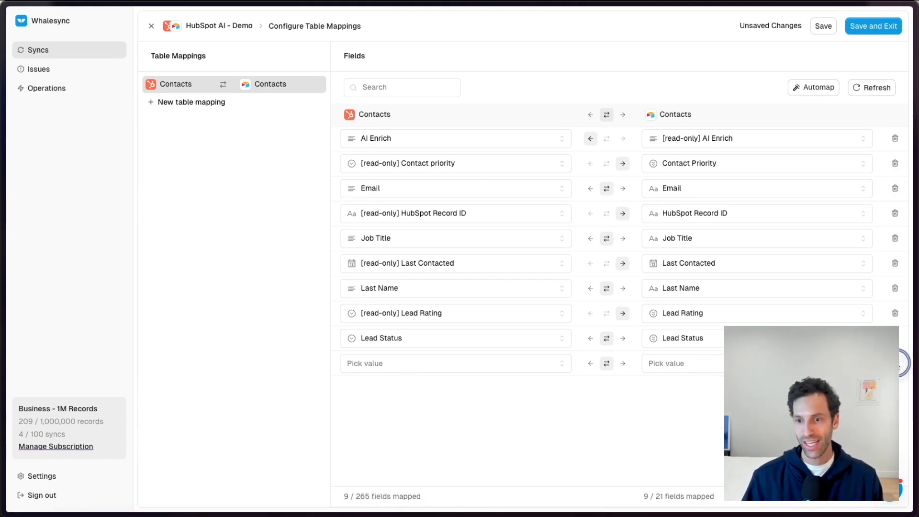
{"action": "left_click", "coordinate": [894, 338]}
{"action": "left_click", "coordinate": [894, 312]}
{"action": "left_click", "coordinate": [894, 288]}
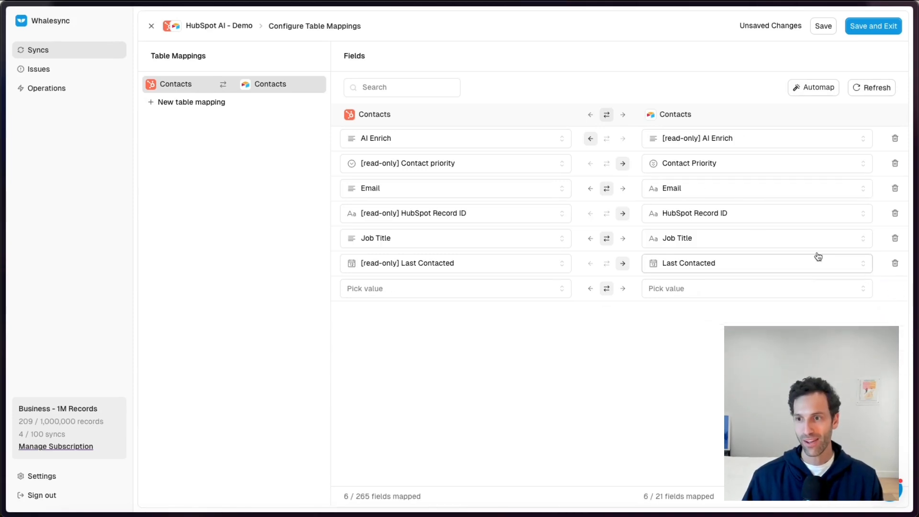
{"action": "left_click", "coordinate": [895, 263]}
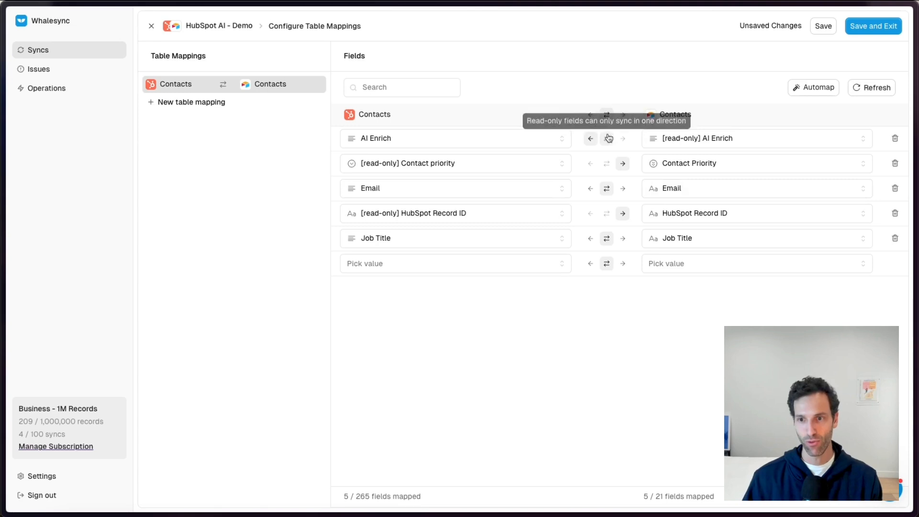
{"action": "left_click", "coordinate": [894, 163]}
{"action": "left_click", "coordinate": [454, 238]}
{"action": "type", "text": "company"}
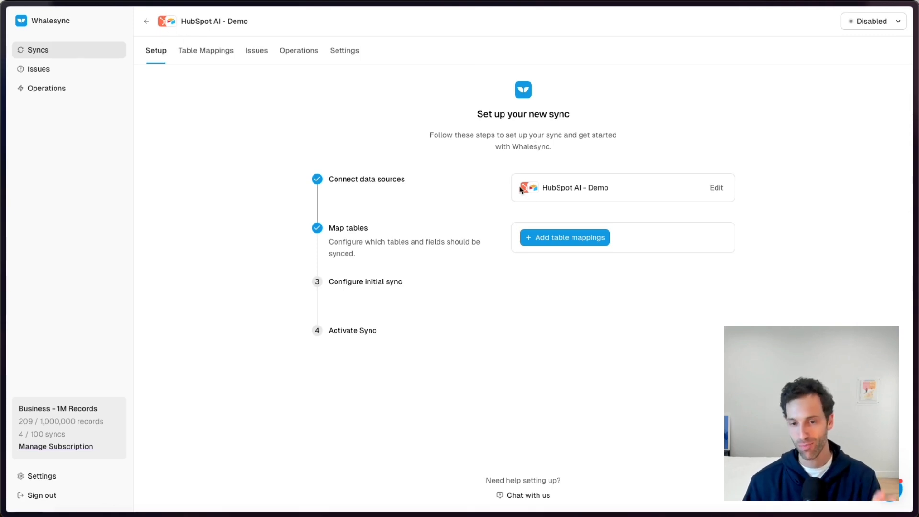
Start adding table mappings to the sync and compare the HubSpot contacts list with the Airtable Contacts table
{"action": "left_click", "coordinate": [565, 239]}
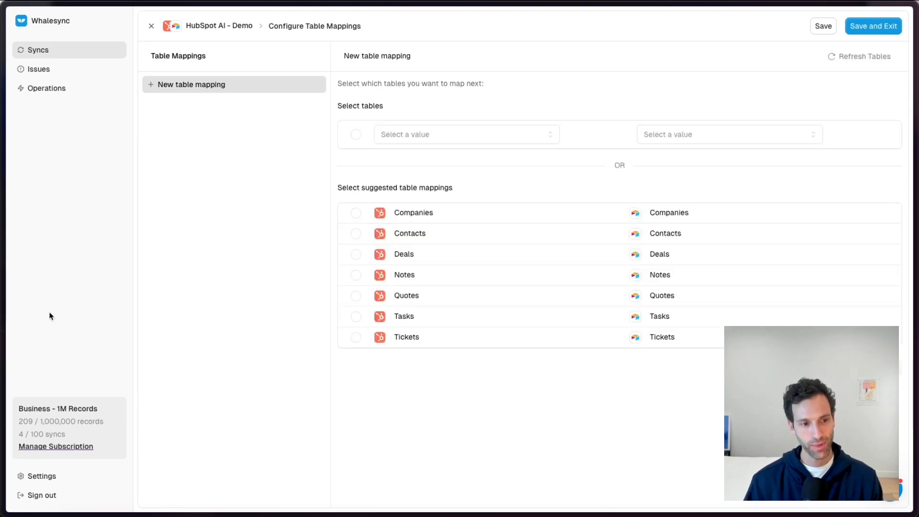
{"action": "mouse_move", "coordinate": [1, 325]}
{"action": "left_click", "coordinate": [32, 224]}
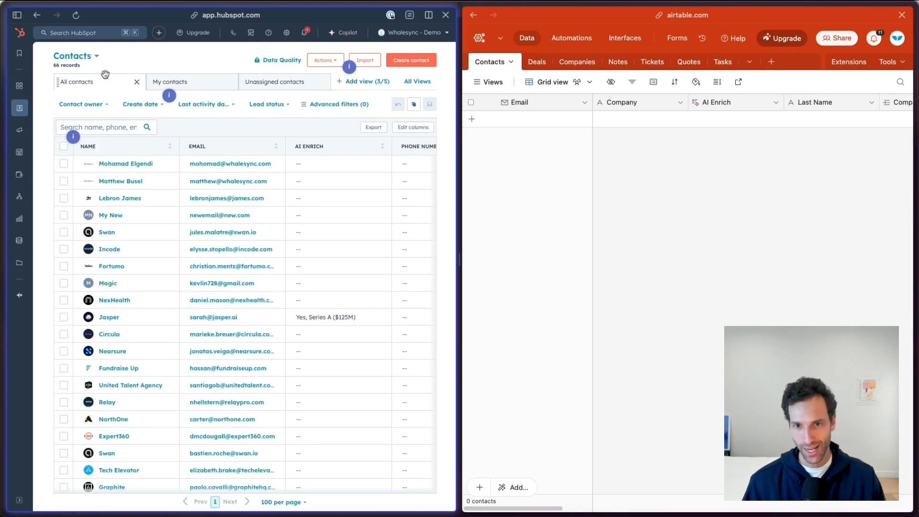
{"action": "left_click", "coordinate": [489, 82]}
{"action": "left_click", "coordinate": [761, 197]}
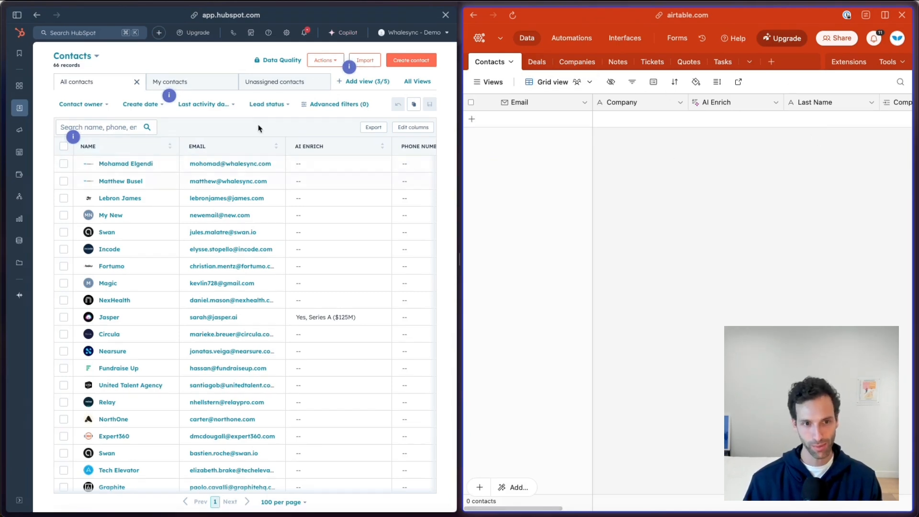
{"action": "mouse_move", "coordinate": [2, 196]}
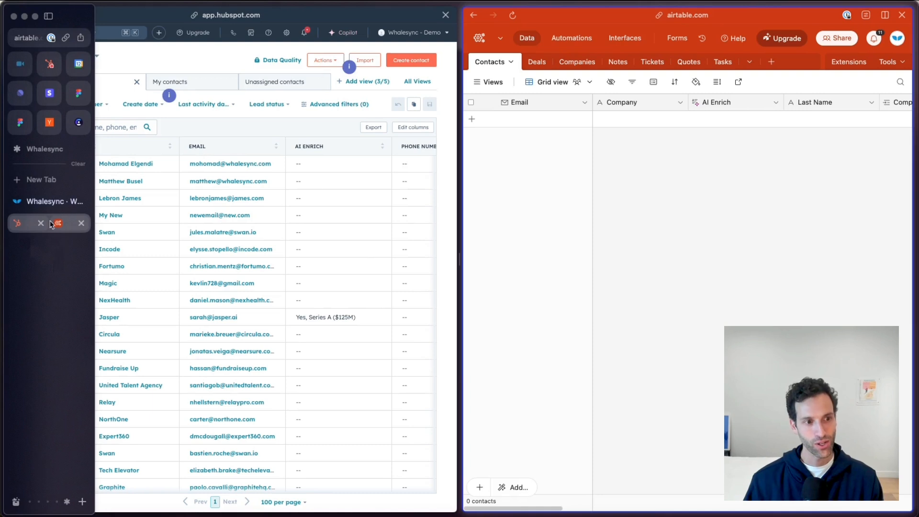
{"action": "left_click", "coordinate": [44, 206]}
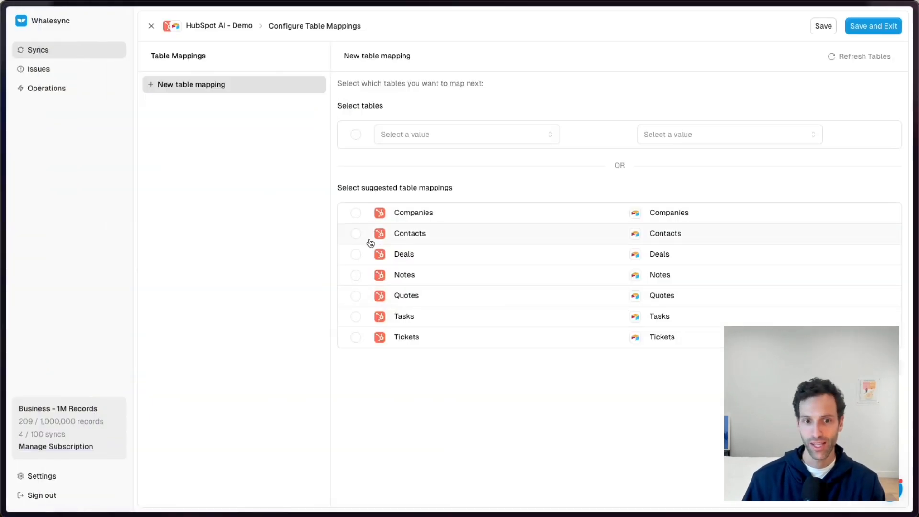
Use the suggested Contacts to Contacts table mapping and skip the automatic field mapping
{"action": "left_click", "coordinate": [354, 236]}
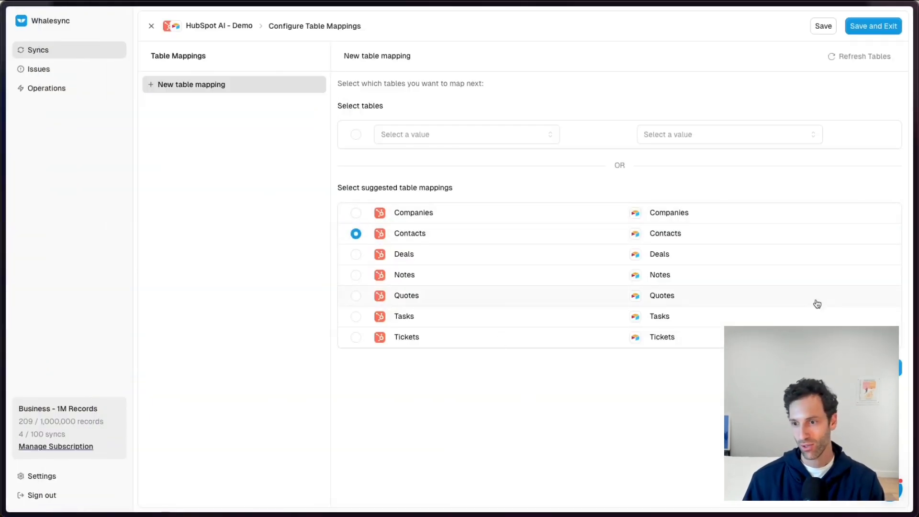
{"action": "left_click", "coordinate": [881, 367]}
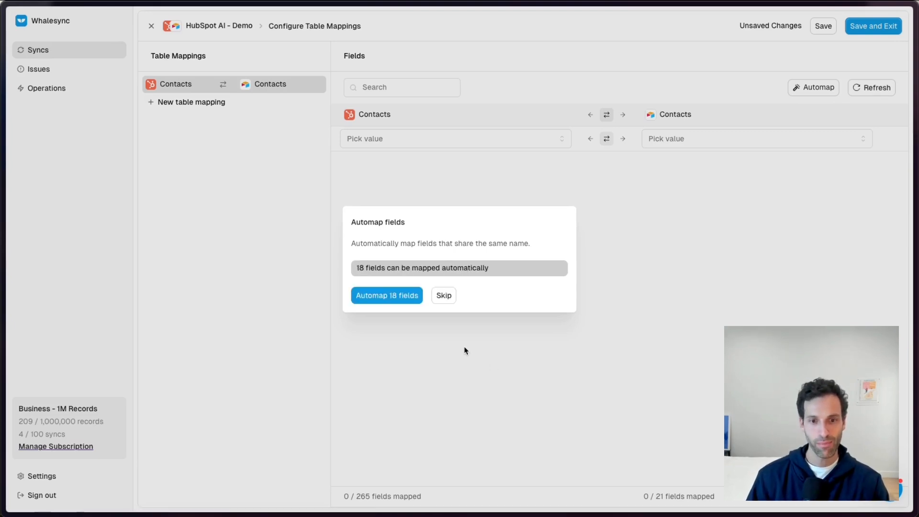
{"action": "left_click", "coordinate": [443, 295]}
Map the HubSpot Email field to the Airtable Email field in the Contacts mapping
{"action": "left_click", "coordinate": [409, 141]}
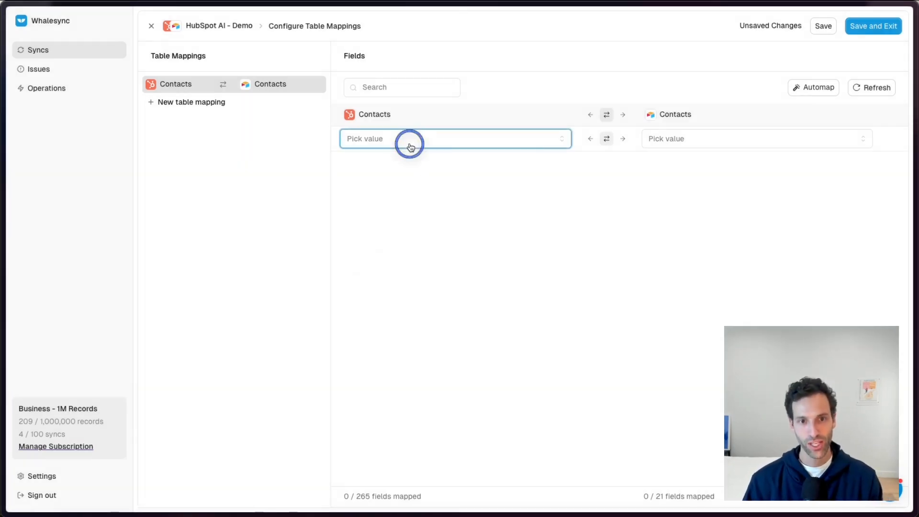
{"action": "type", "text": "ema"}
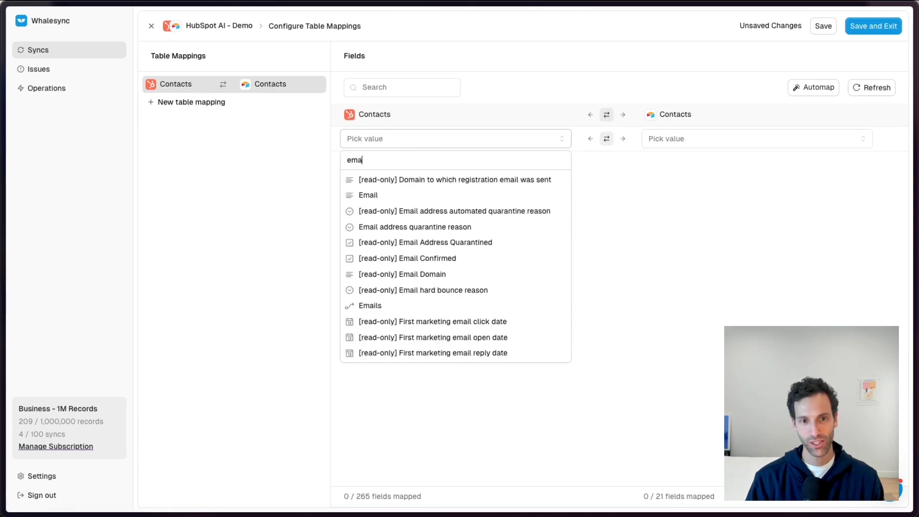
{"action": "left_click", "coordinate": [716, 140]}
{"action": "type", "text": "ema"}
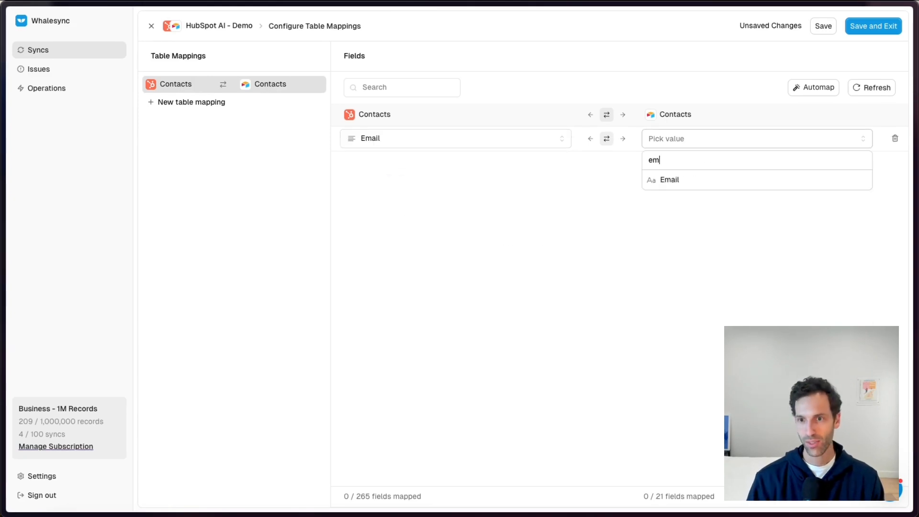
{"action": "left_click", "coordinate": [692, 184]}
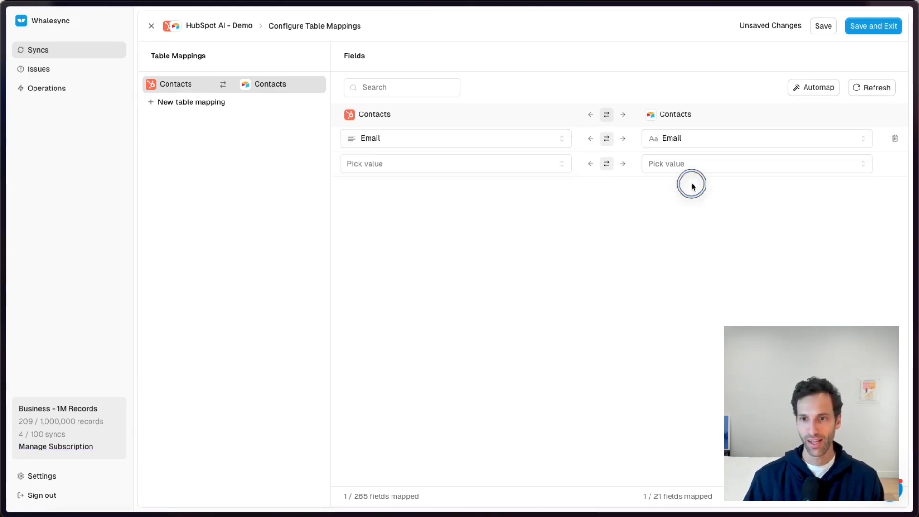
Map the HubSpot First Name field to the Airtable Company field in the Contacts mapping
{"action": "left_click", "coordinate": [441, 167]}
{"action": "type", "text": "first name"}
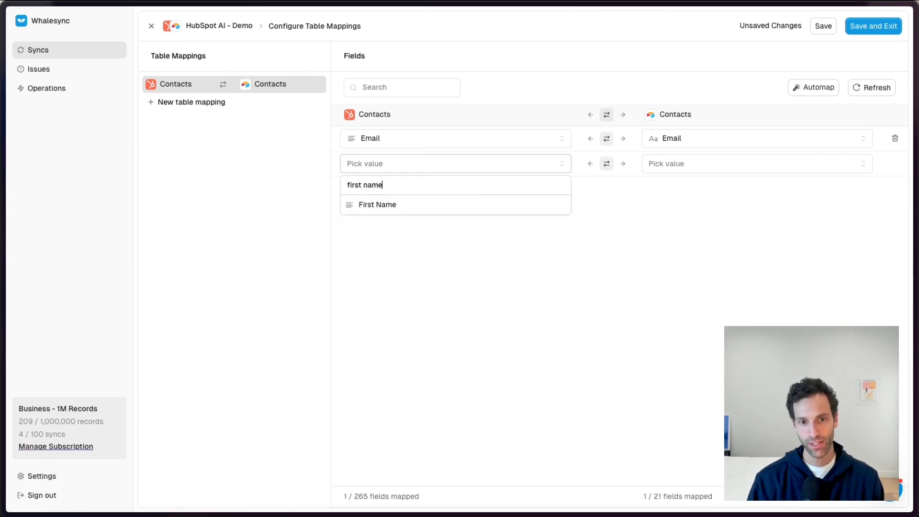
{"action": "left_click", "coordinate": [412, 201]}
{"action": "left_click", "coordinate": [728, 164]}
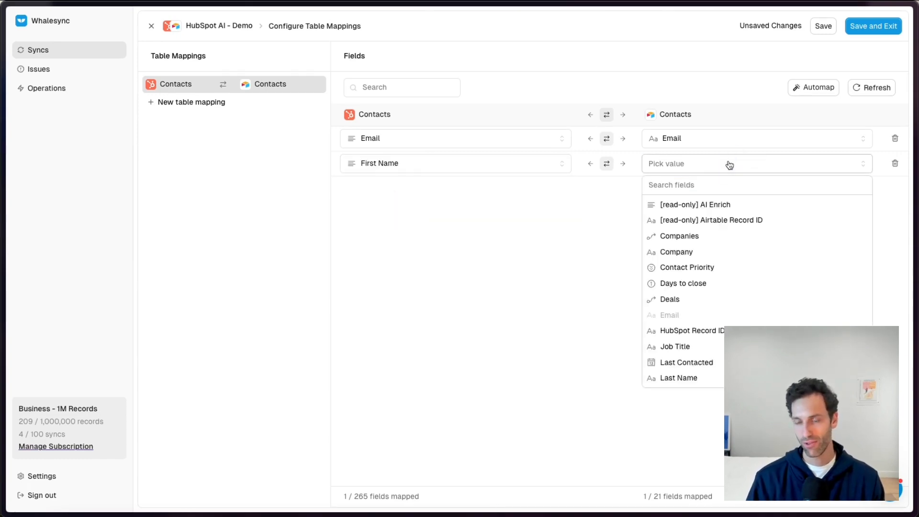
{"action": "type", "text": "company"}
{"action": "left_click", "coordinate": [674, 205]}
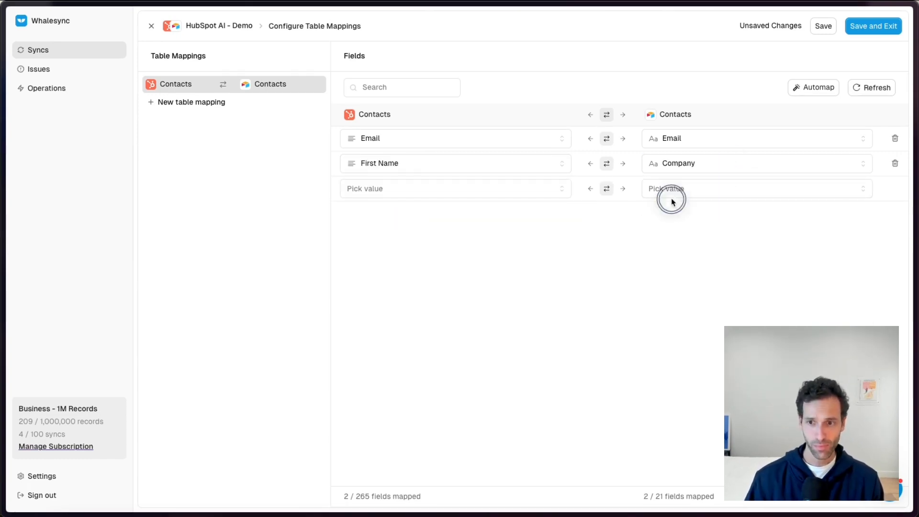
Map the HubSpot AI Enrich field to the Airtable AI Enrich field in the Contacts mapping, and save and exit the table mappings
{"action": "left_click", "coordinate": [427, 190]}
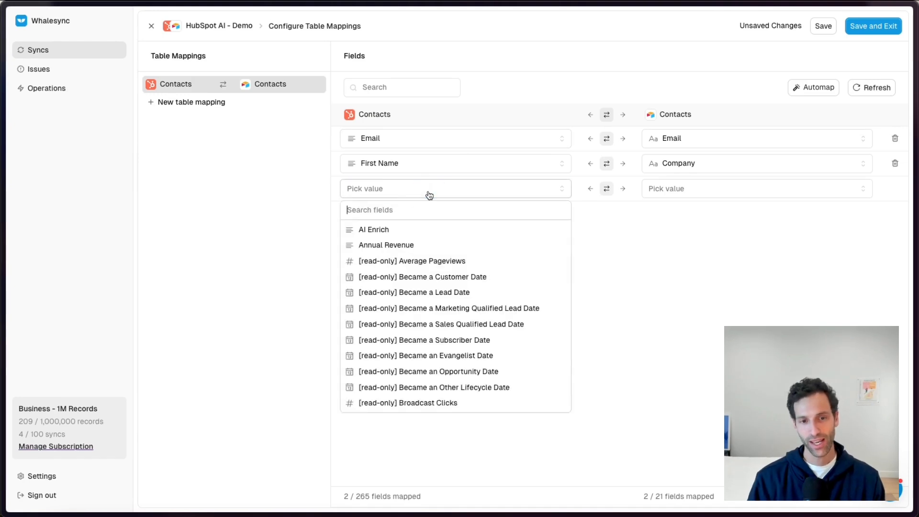
{"action": "type", "text": "ai"}
{"action": "left_click", "coordinate": [399, 230]}
{"action": "left_click", "coordinate": [683, 192]}
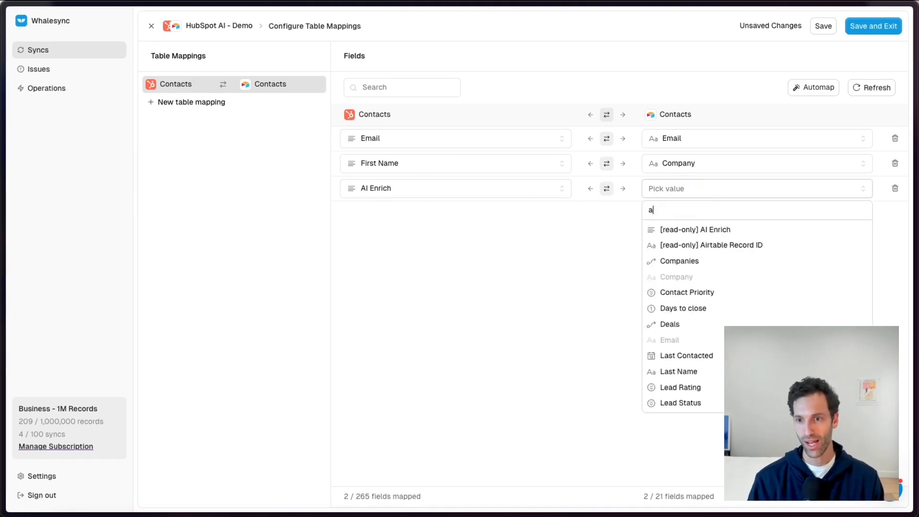
{"action": "type", "text": "ai"}
{"action": "left_click", "coordinate": [684, 229]}
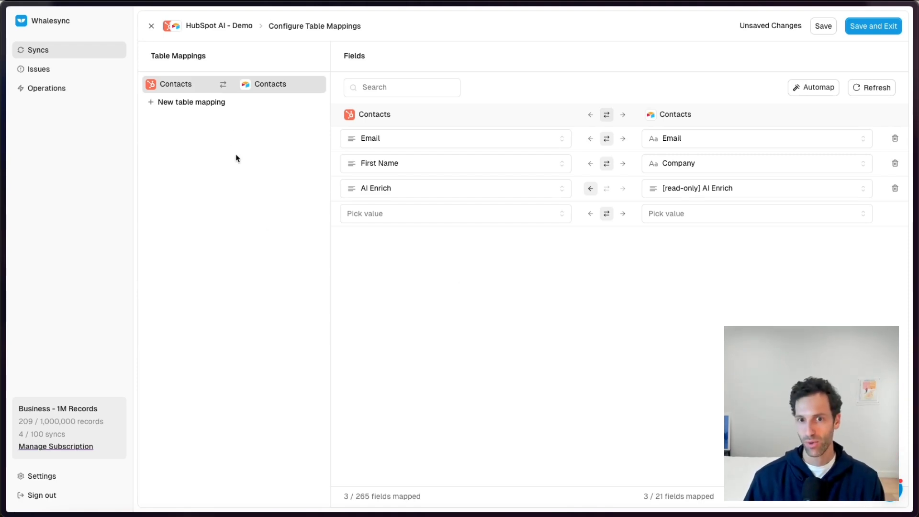
{"action": "left_click", "coordinate": [892, 23]}
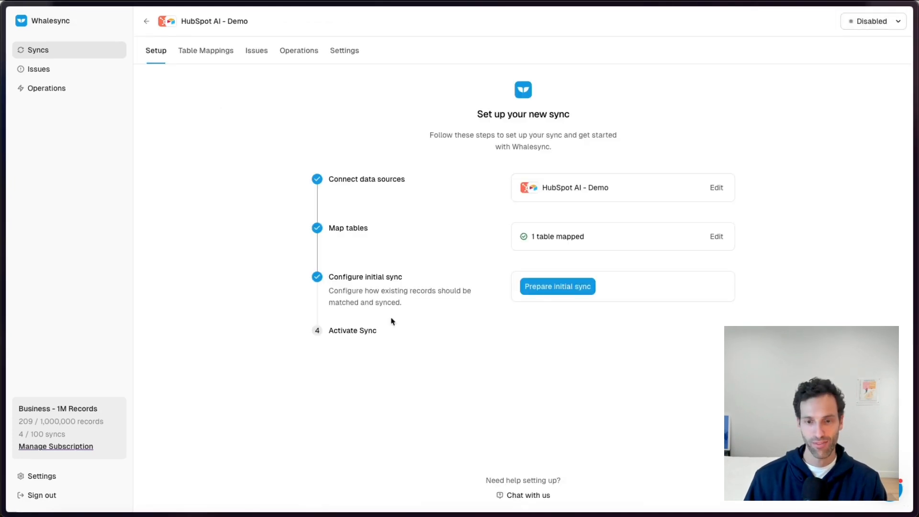
Scan the existing HubSpot and Airtable Contacts records and run the initial sync
{"action": "left_click", "coordinate": [544, 291]}
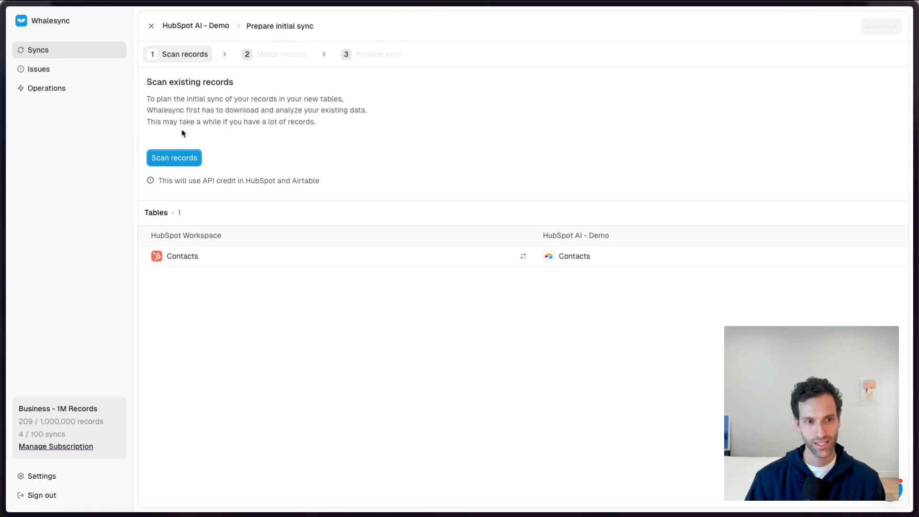
{"action": "left_click", "coordinate": [174, 158]}
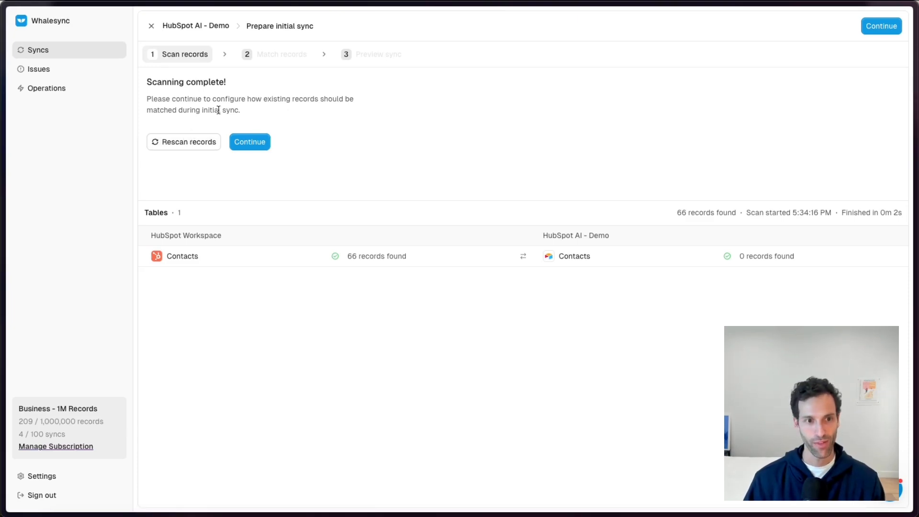
{"action": "left_click", "coordinate": [247, 143]}
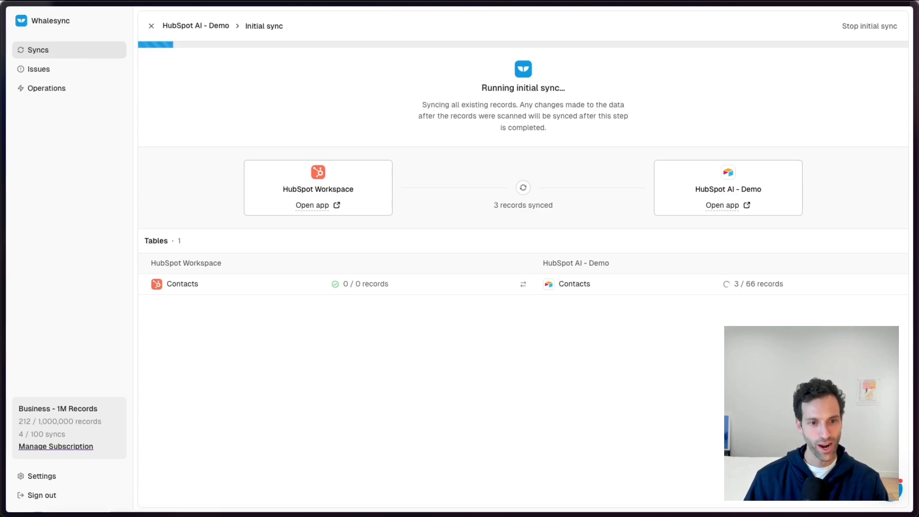
Switch to the Airtable Contacts table and review the synced contacts and the AI Enrich field's prompt
{"action": "mouse_move", "coordinate": [2, 221]}
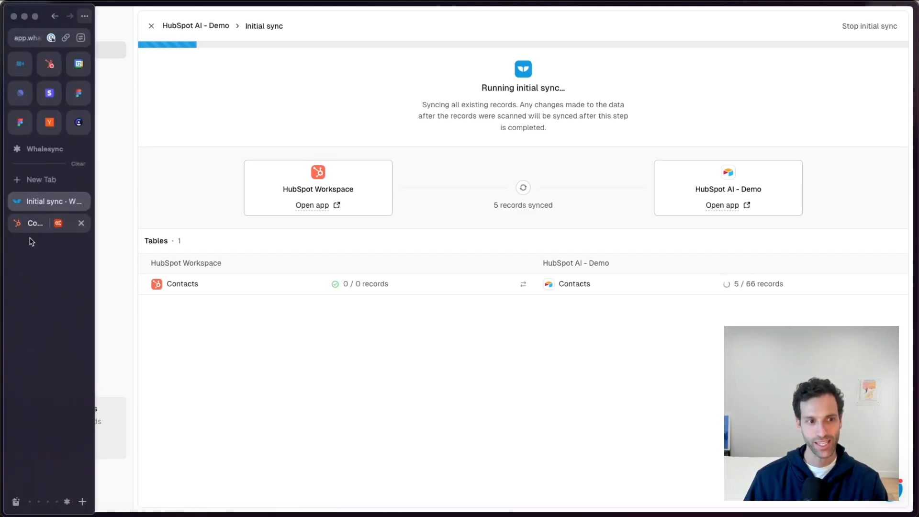
{"action": "left_click", "coordinate": [36, 224]}
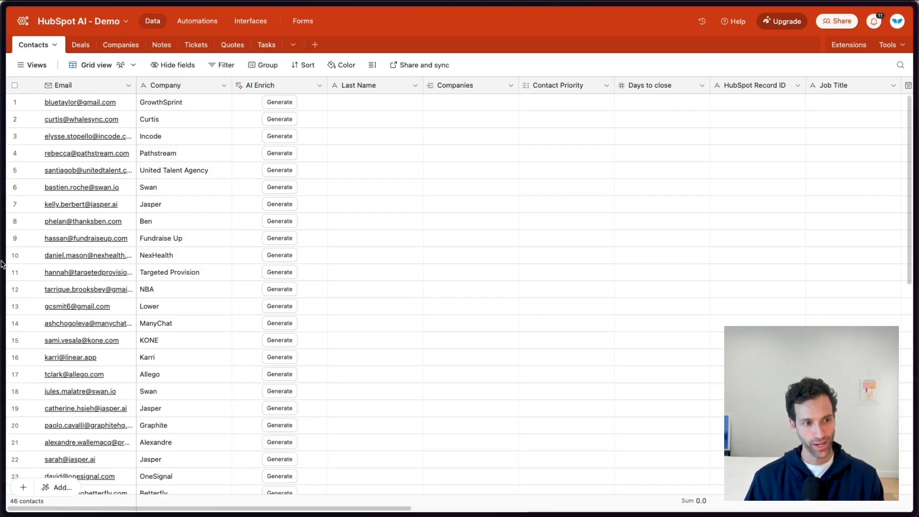
{"action": "mouse_move", "coordinate": [4, 261]}
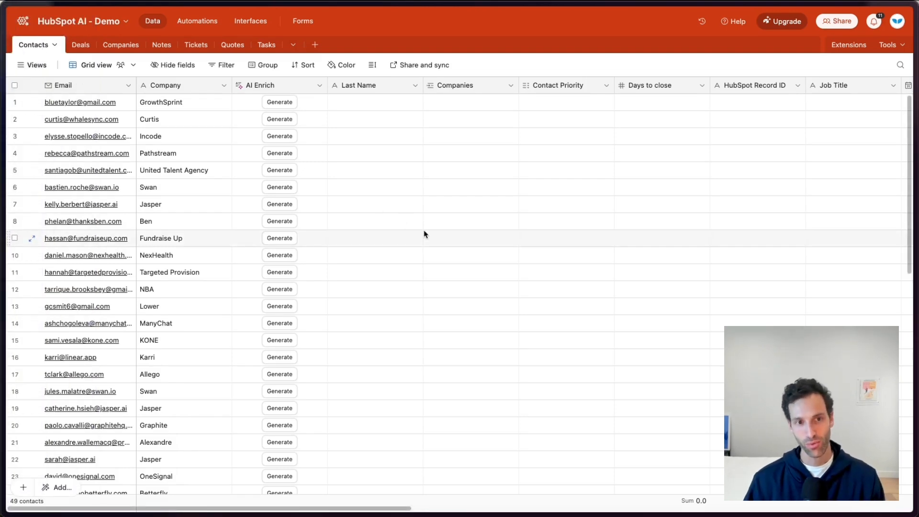
{"action": "double_click", "coordinate": [277, 85]}
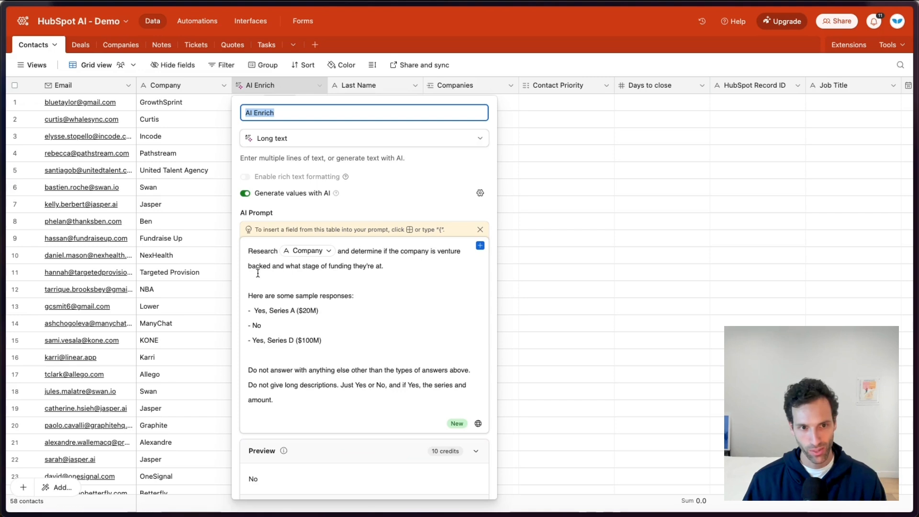
{"action": "left_click", "coordinate": [612, 181]}
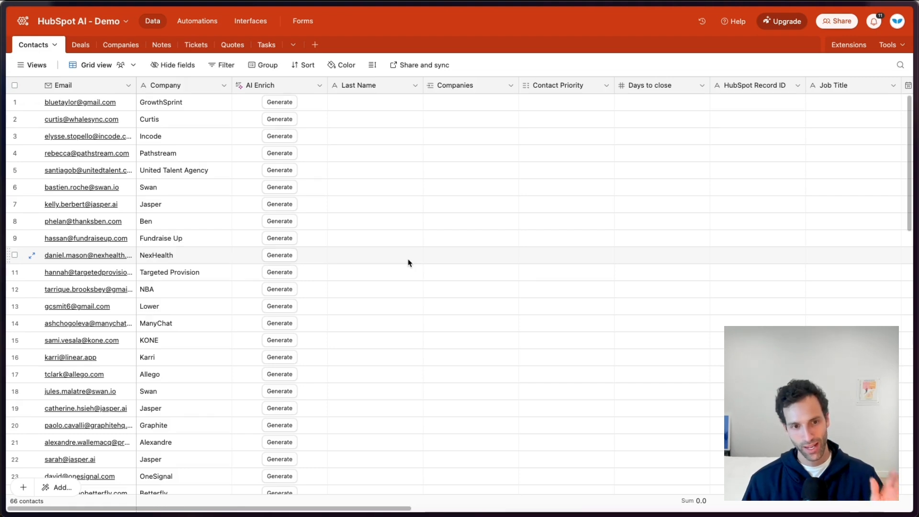
Return to Whalesync, continue past the initial sync to activate the sync, and view its operations log
{"action": "mouse_move", "coordinate": [15, 223]}
{"action": "left_click", "coordinate": [38, 202]}
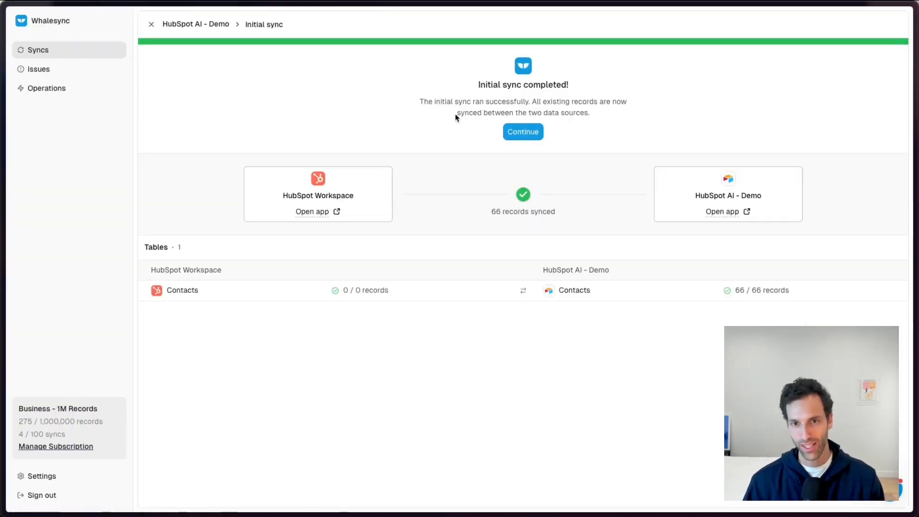
{"action": "left_click", "coordinate": [522, 130]}
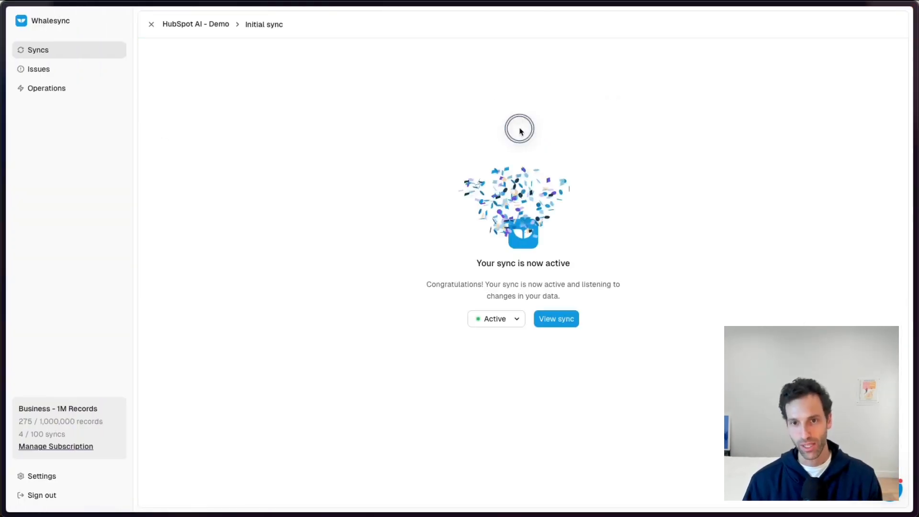
{"action": "left_click", "coordinate": [555, 324]}
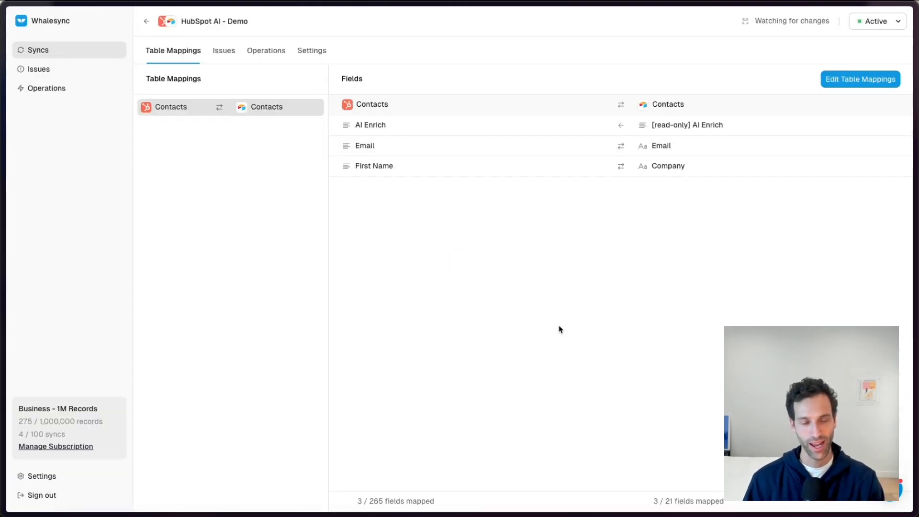
{"action": "left_click", "coordinate": [266, 51]}
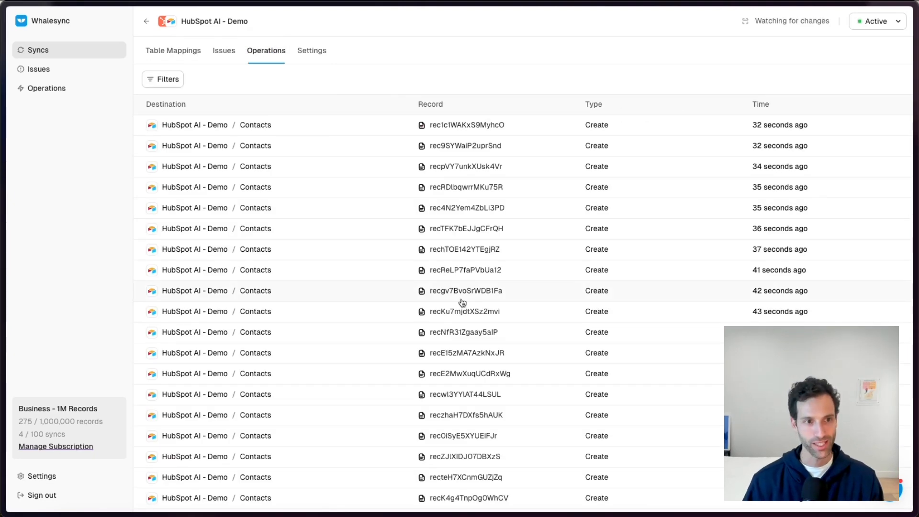
Go back to the Airtable Contacts table and re-examine the AI Enrich field's settings without changing them
{"action": "left_click", "coordinate": [38, 245]}
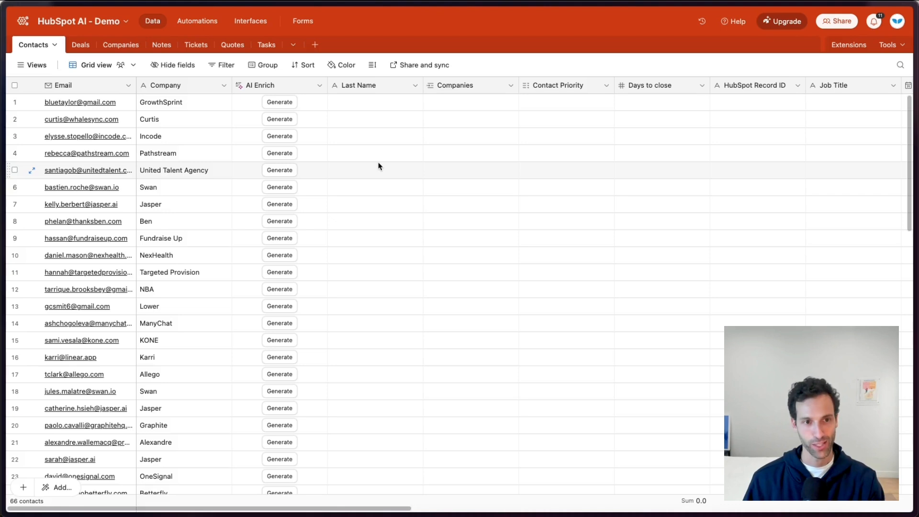
{"action": "double_click", "coordinate": [283, 83]}
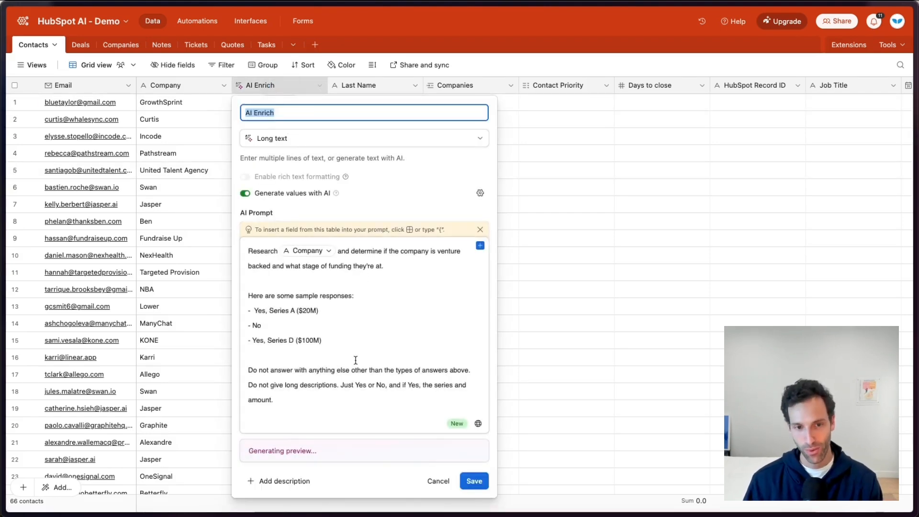
{"action": "left_click", "coordinate": [604, 274]}
{"action": "double_click", "coordinate": [274, 87]}
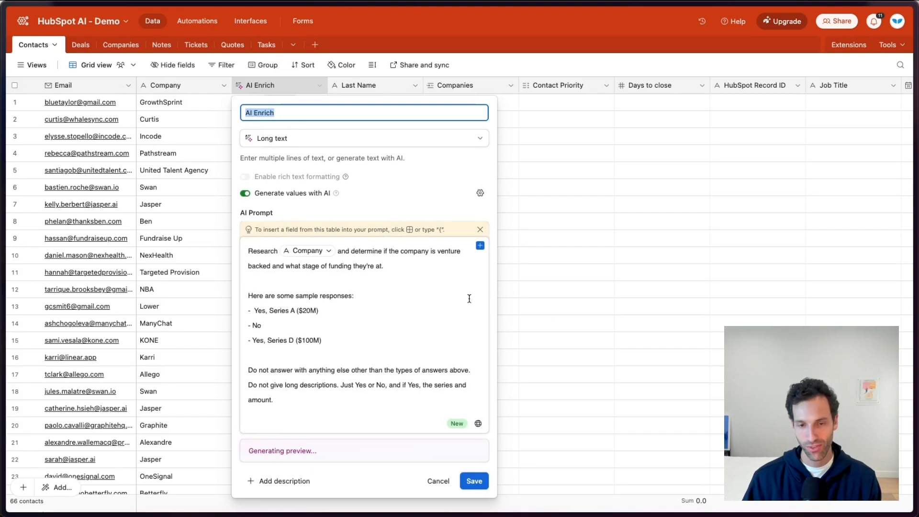
{"action": "left_click", "coordinate": [529, 311]}
Start a new AI-generated Long text field after Tasks in the Contacts table, with its prompt written from scratch
{"action": "scroll", "coordinate": [635, 188], "scroll_direction": "right", "scroll_amount": 15}
{"action": "left_click", "coordinate": [857, 85]}
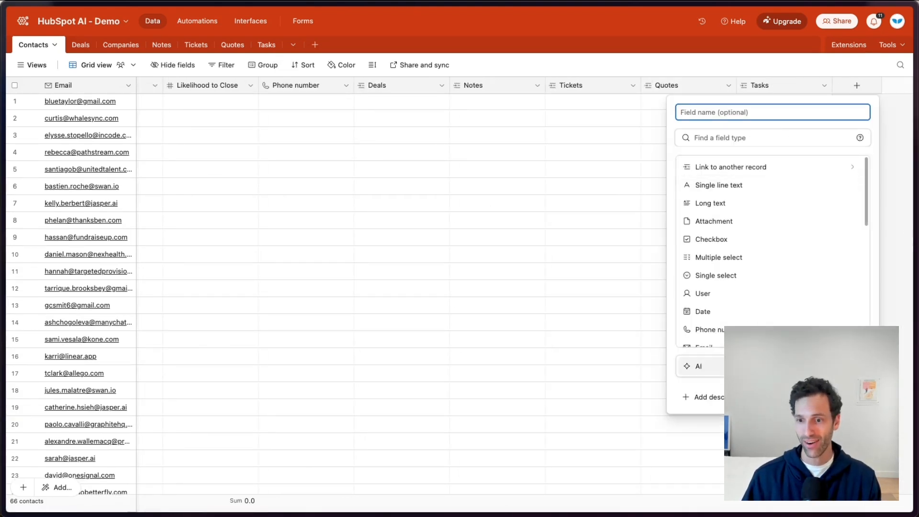
{"action": "left_click", "coordinate": [694, 364]}
{"action": "left_click", "coordinate": [723, 158]}
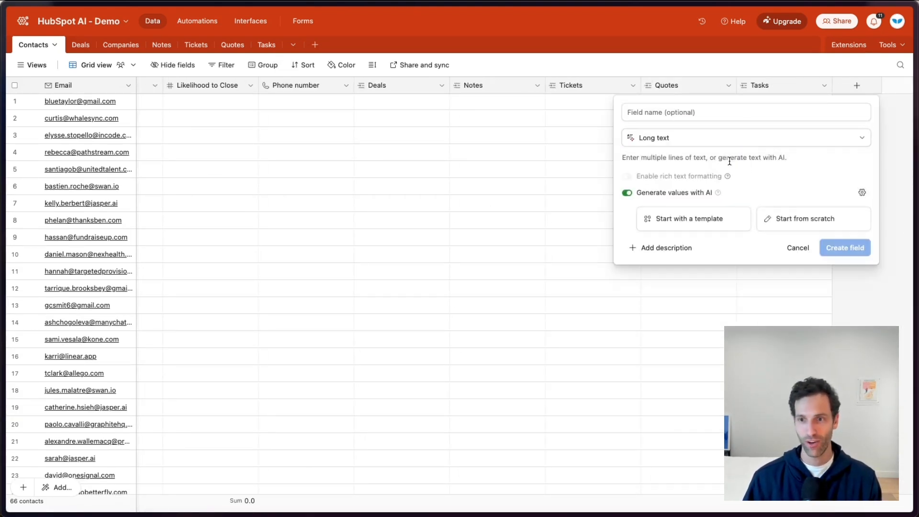
{"action": "left_click", "coordinate": [801, 223]}
{"action": "left_click", "coordinate": [693, 299]}
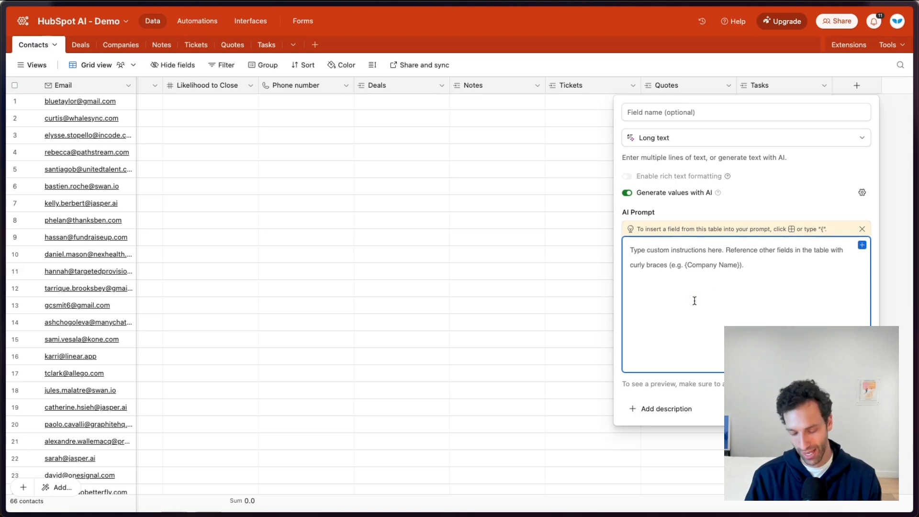
Enter the AI prompt "Score each of my leads based on the interest they've shown in the product." and browse the insertable fields
{"action": "type", "text": "Score each of"}
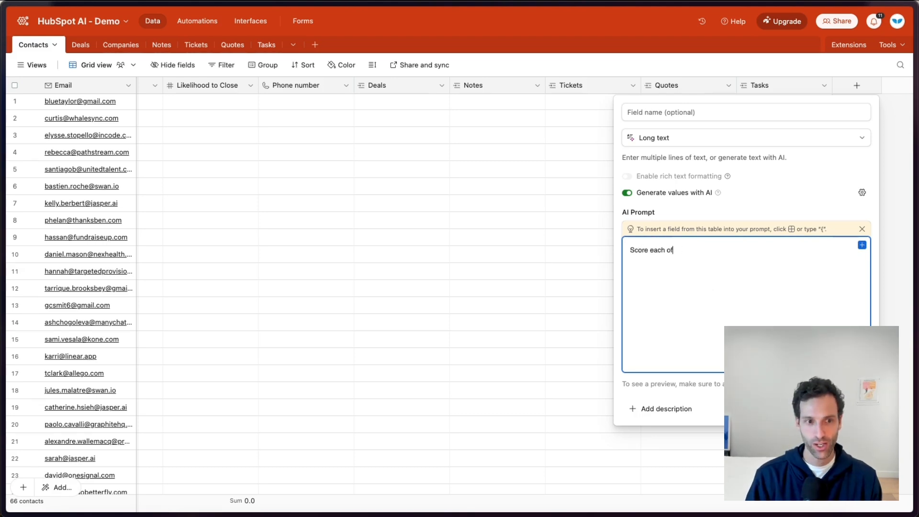
{"action": "type", "text": " my lekads"}
{"action": "key", "text": "BackSpace"}
{"action": "key", "text": "BackSpace"}
{"action": "key", "text": "BackSpace"}
{"action": "key", "text": "BackSpace"}
{"action": "type", "text": "a"}
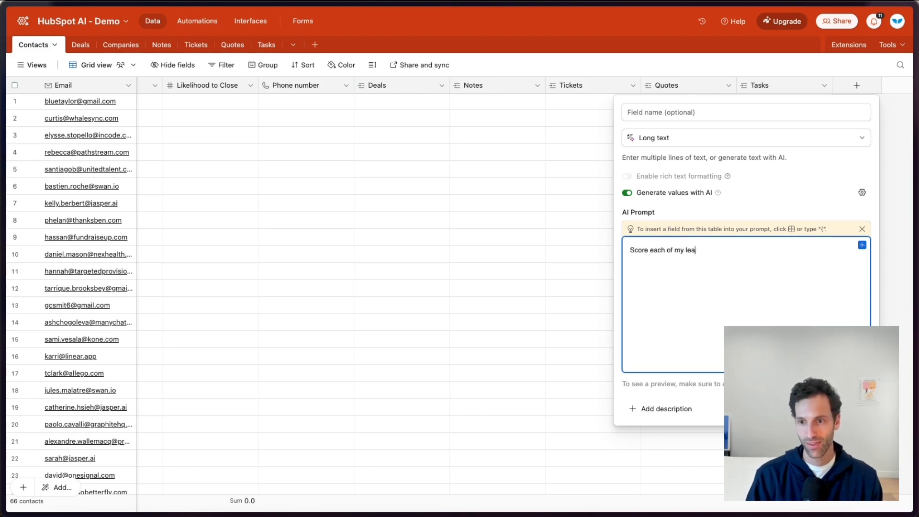
{"action": "type", "text": "ds based on the"}
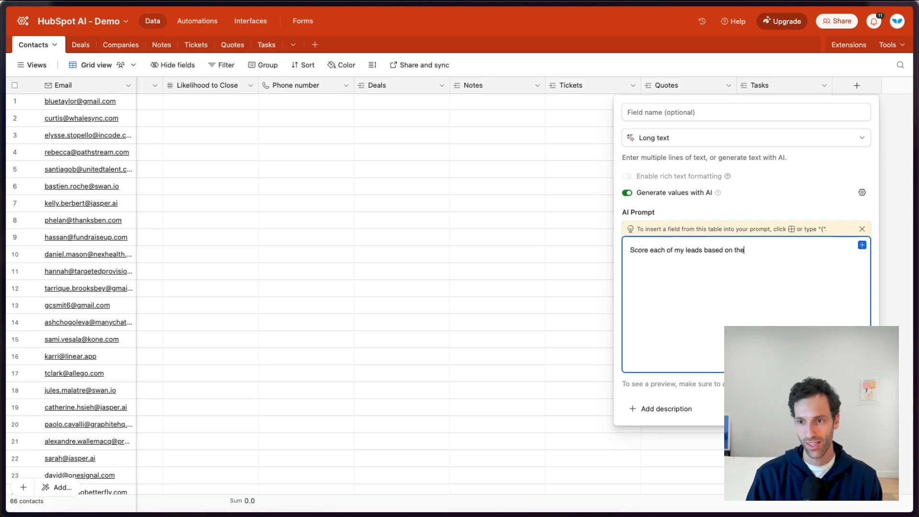
{"action": "type", "text": " interest they've sh"}
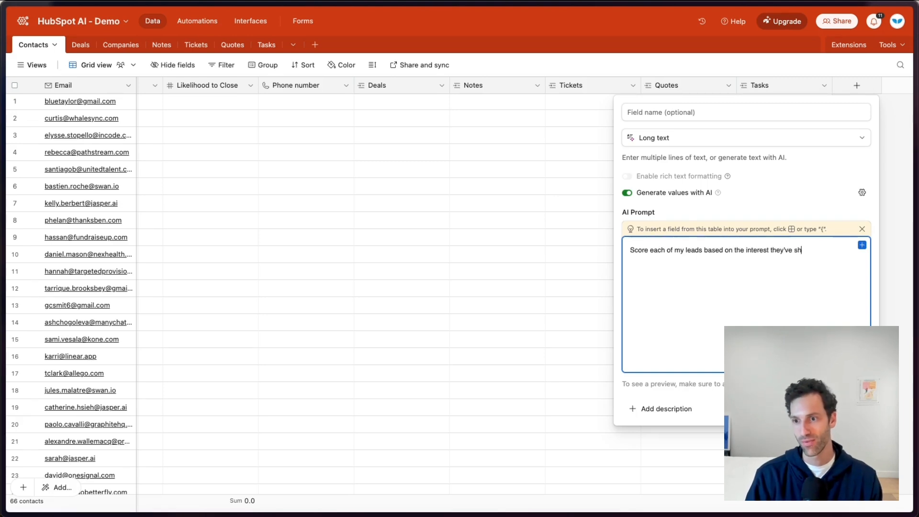
{"action": "type", "text": "own in the product."}
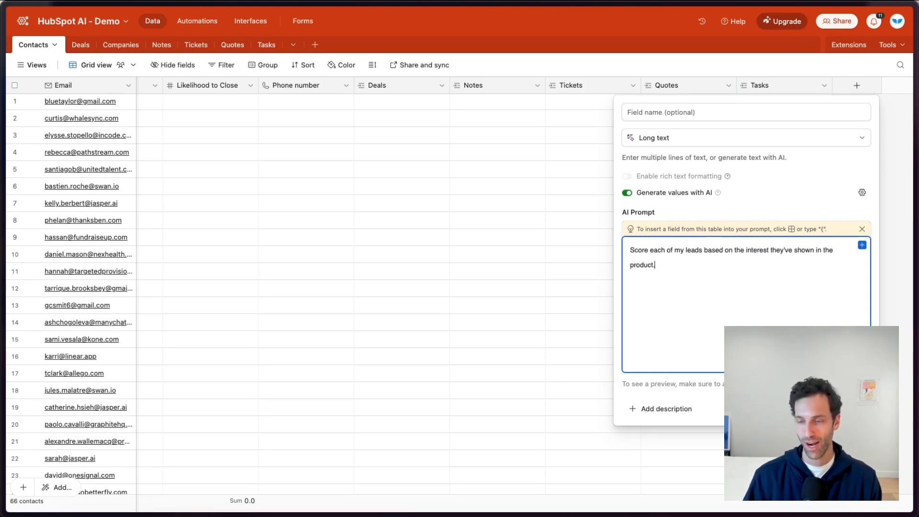
{"action": "left_click", "coordinate": [862, 246]}
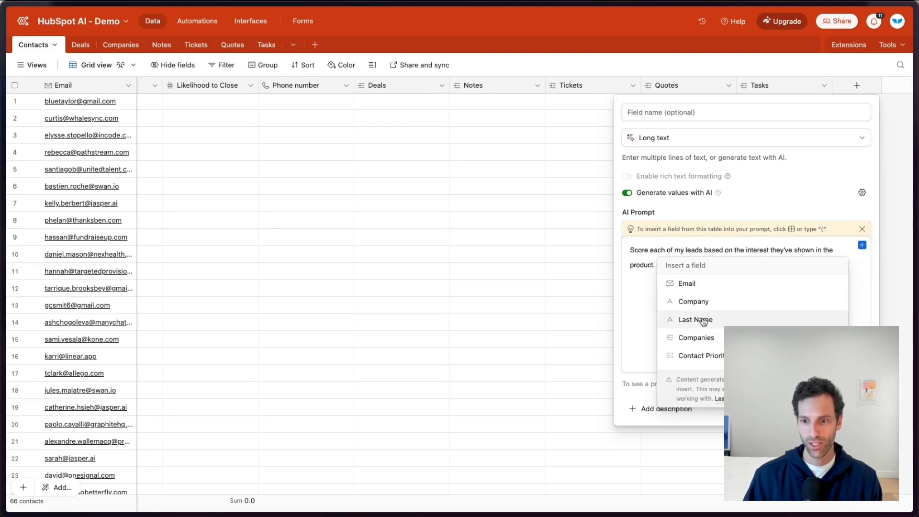
{"action": "scroll", "coordinate": [700, 306], "scroll_direction": "down", "scroll_amount": 1}
{"action": "scroll", "coordinate": [699, 302], "scroll_direction": "down", "scroll_amount": 2}
{"action": "scroll", "coordinate": [698, 302], "scroll_direction": "up", "scroll_amount": 3}
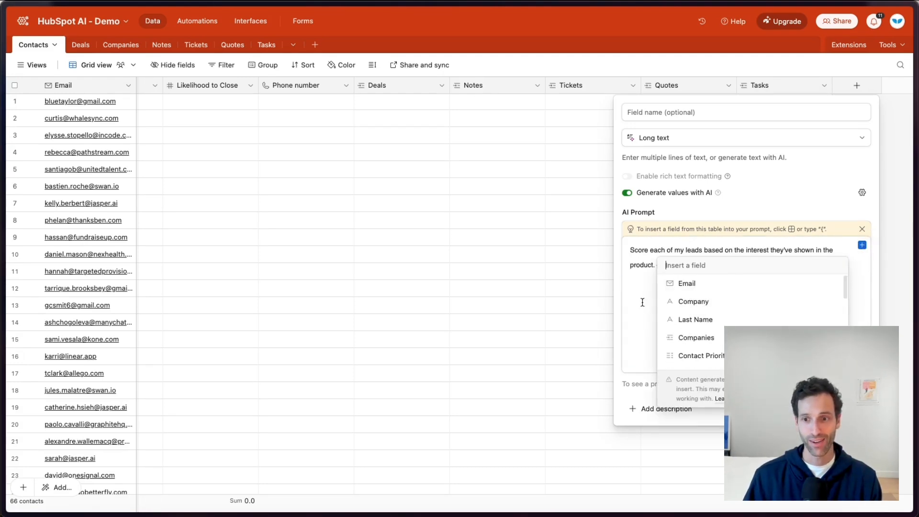
{"action": "left_click", "coordinate": [655, 283]}
Replace the AI prompt with "Write an intro email to my lead based on {Company} and what industry they're in.", inserting Company as a field reference
{"action": "key", "text": "ctrl+a"}
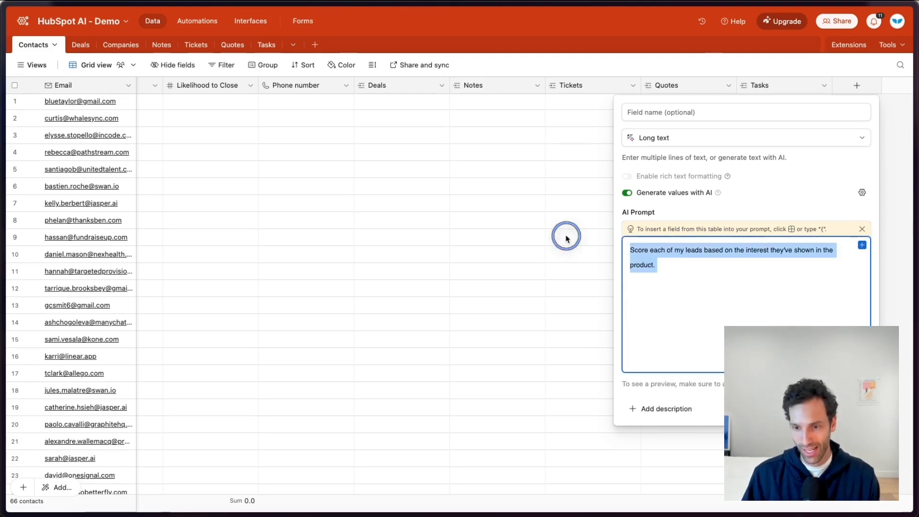
{"action": "type", "text": "Write an intr"}
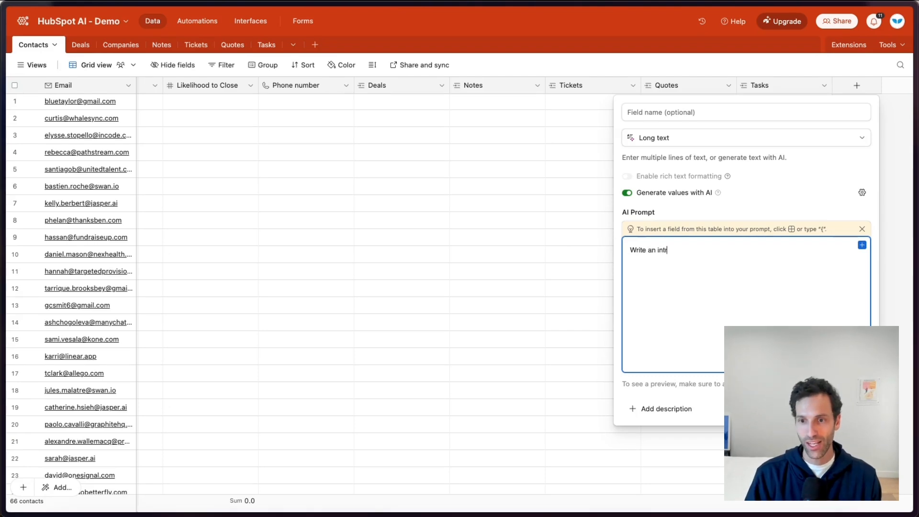
{"action": "type", "text": "o email to my lead based on {"}
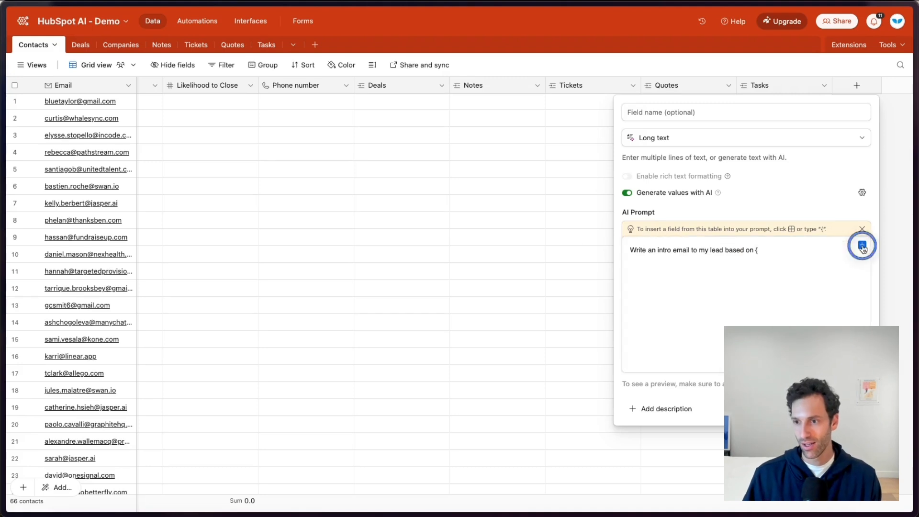
{"action": "left_click", "coordinate": [862, 245]}
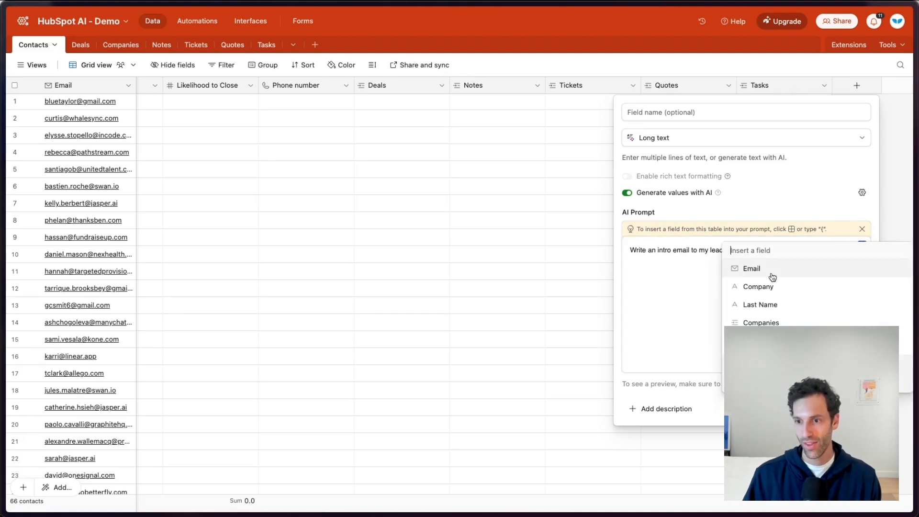
{"action": "left_click", "coordinate": [767, 287]}
{"action": "type", "text": "and w"}
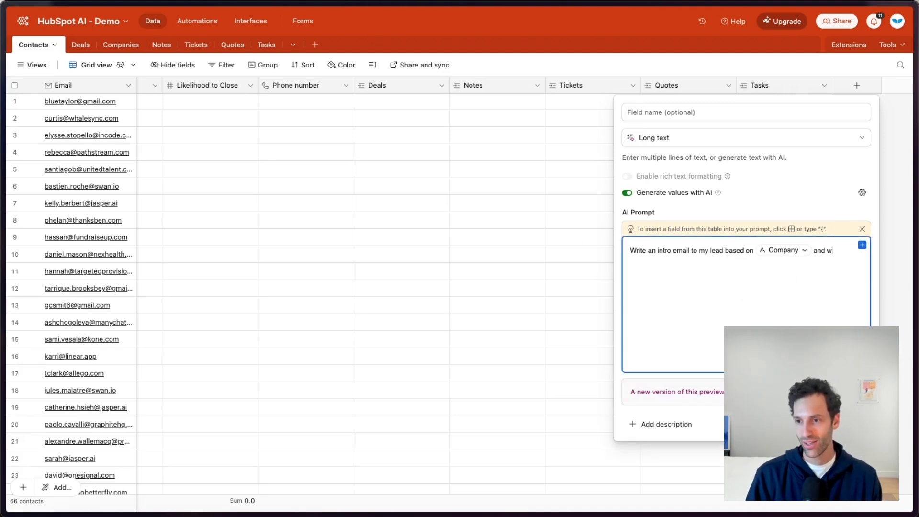
{"action": "type", "text": "hat industry they're in."}
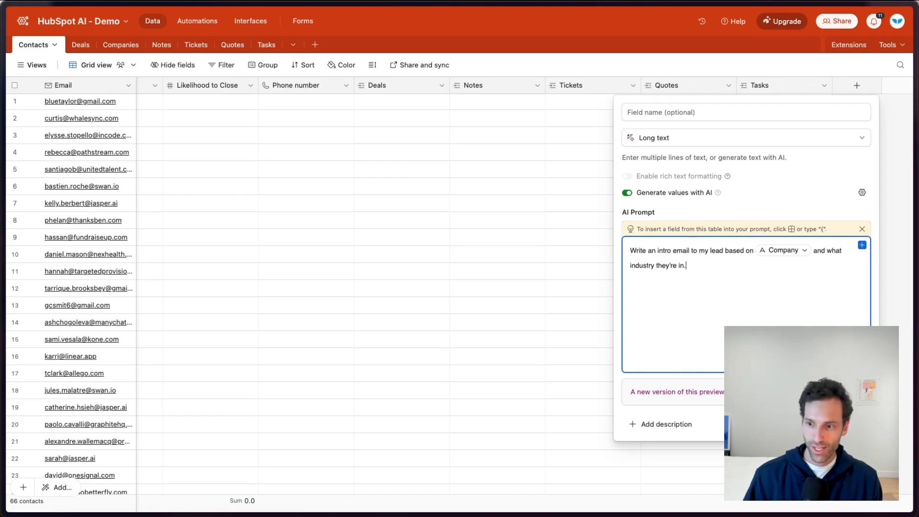
Allow AI to access the Internet for the new field, generate a preview of the prompt, and read the sample email
{"action": "left_click", "coordinate": [860, 362]}
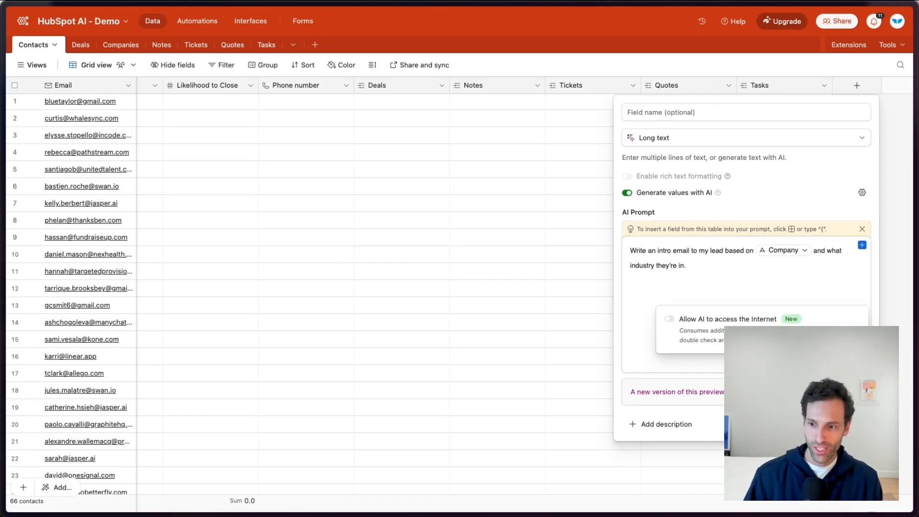
{"action": "left_click", "coordinate": [668, 318]}
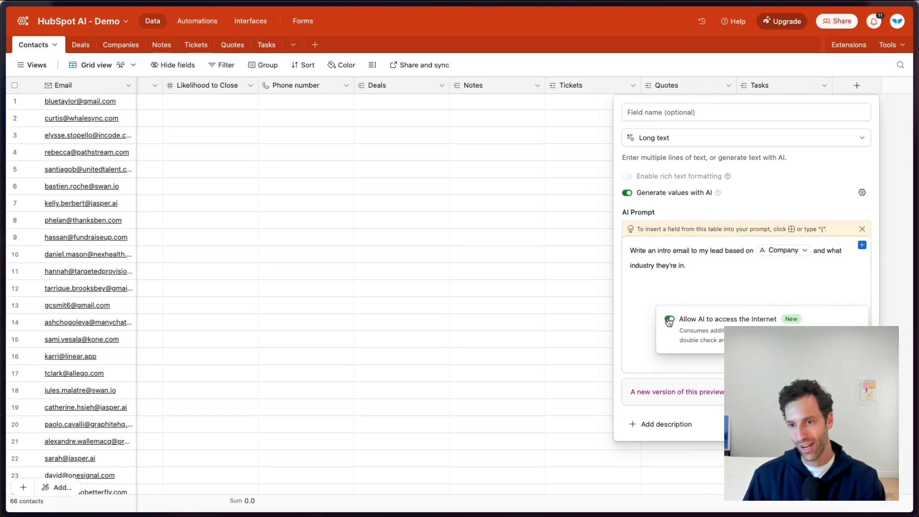
{"action": "left_click", "coordinate": [709, 266]}
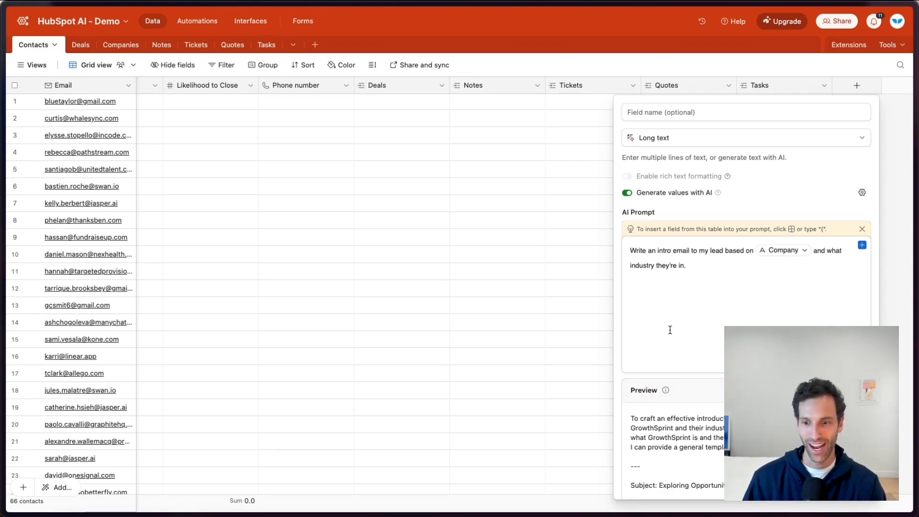
{"action": "scroll", "coordinate": [676, 359], "scroll_direction": "down", "scroll_amount": 5}
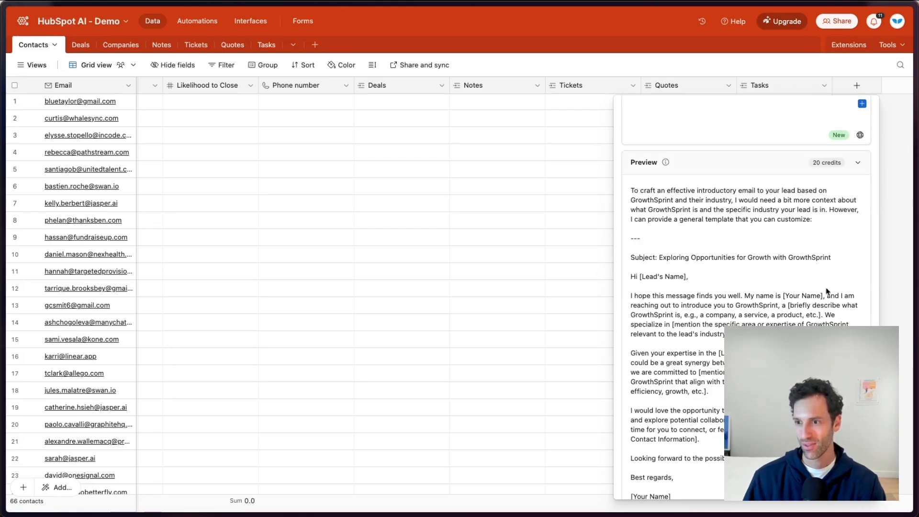
{"action": "scroll", "coordinate": [826, 290], "scroll_direction": "up", "scroll_amount": 5}
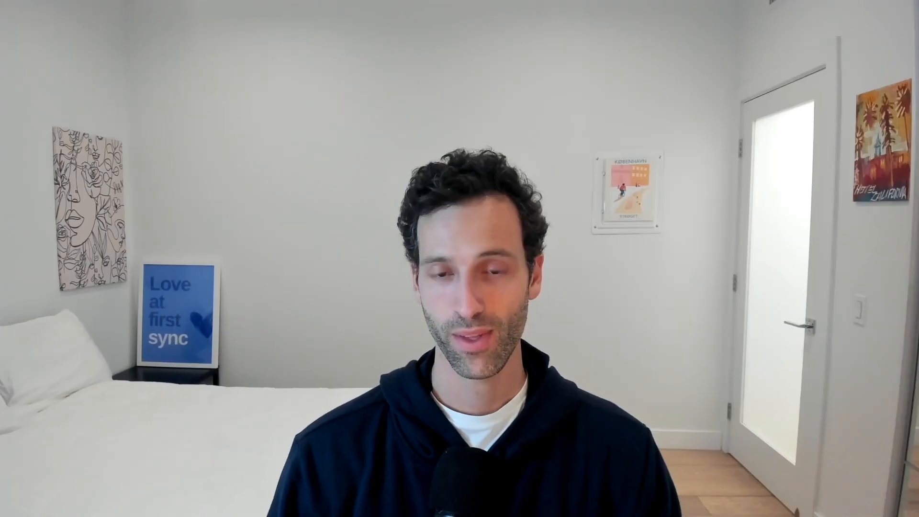